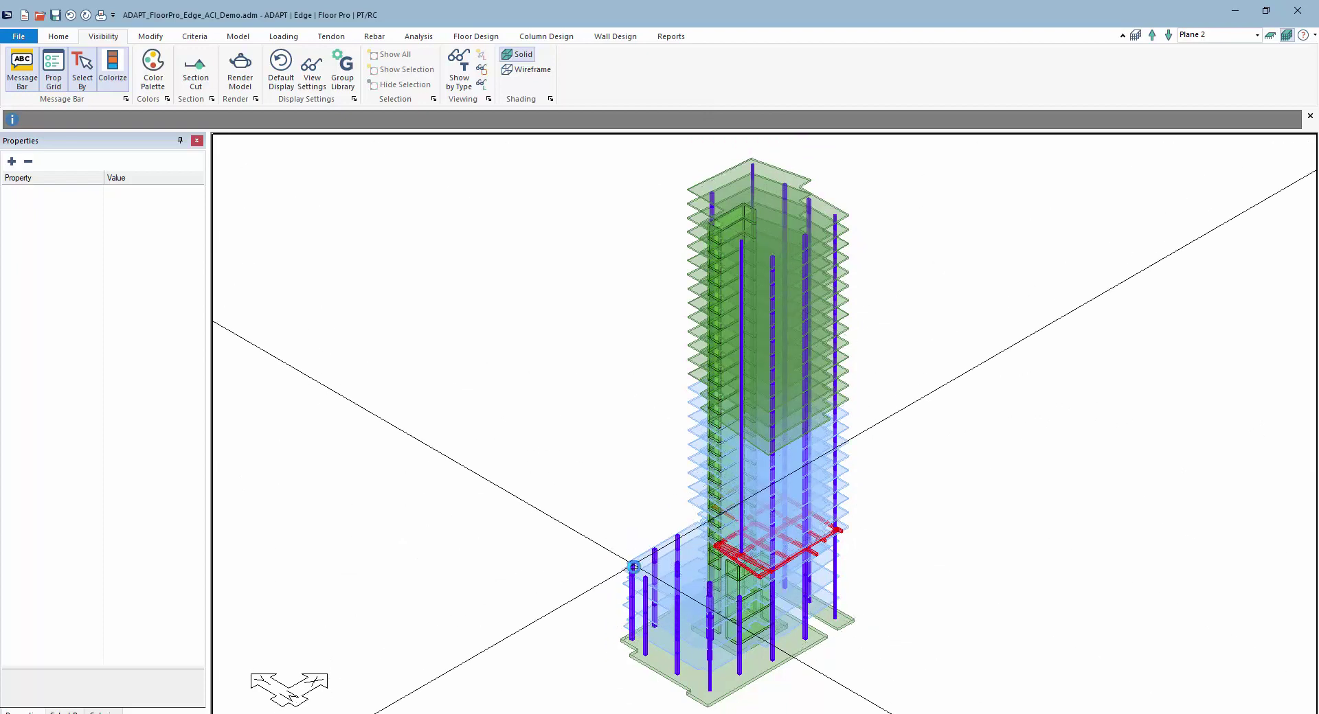
- Isolate the walls of the tower model and view them in elevation
scroll(622, 529, up, 1)
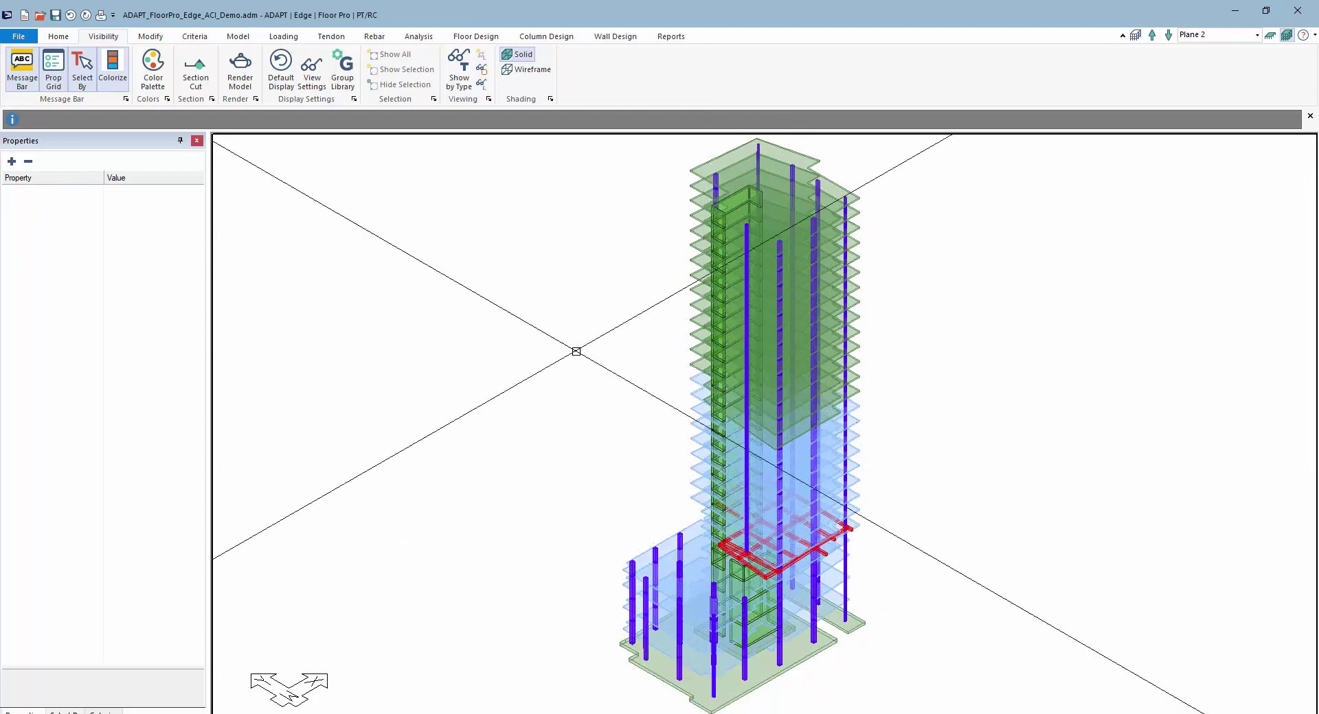
click(604, 39)
click(427, 68)
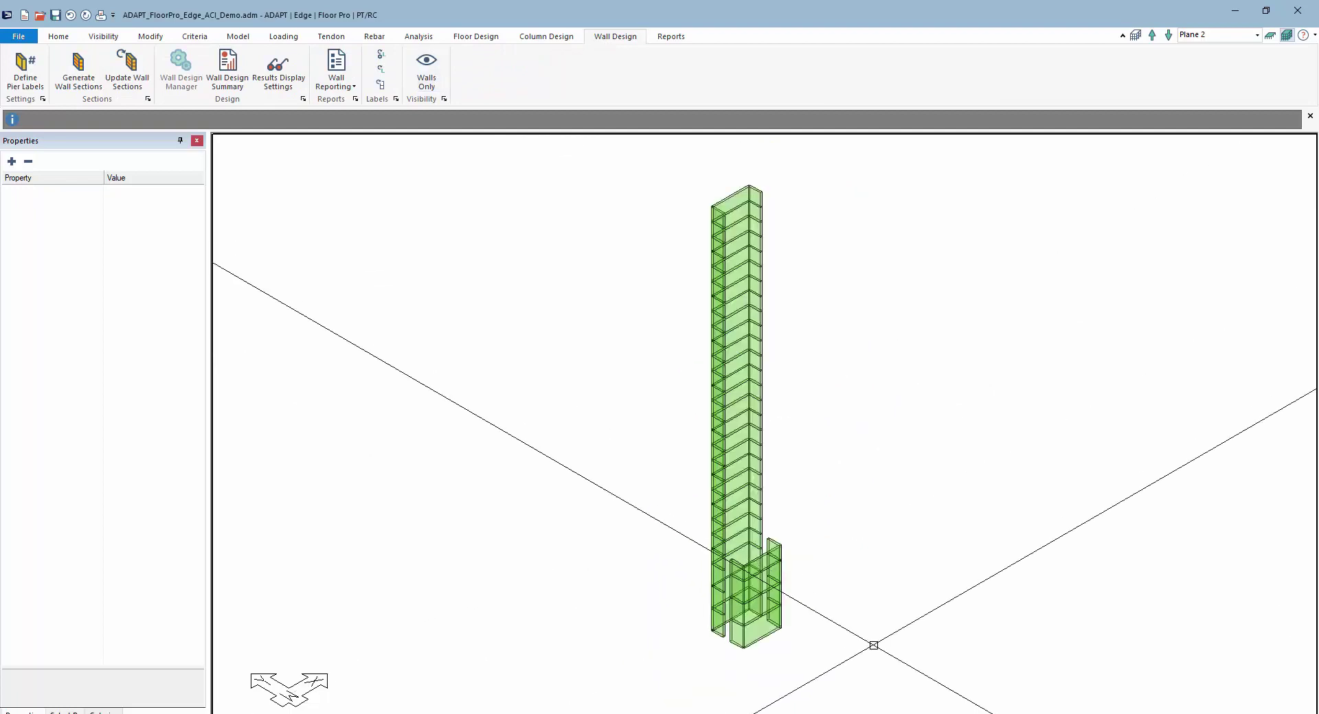
click(873, 713)
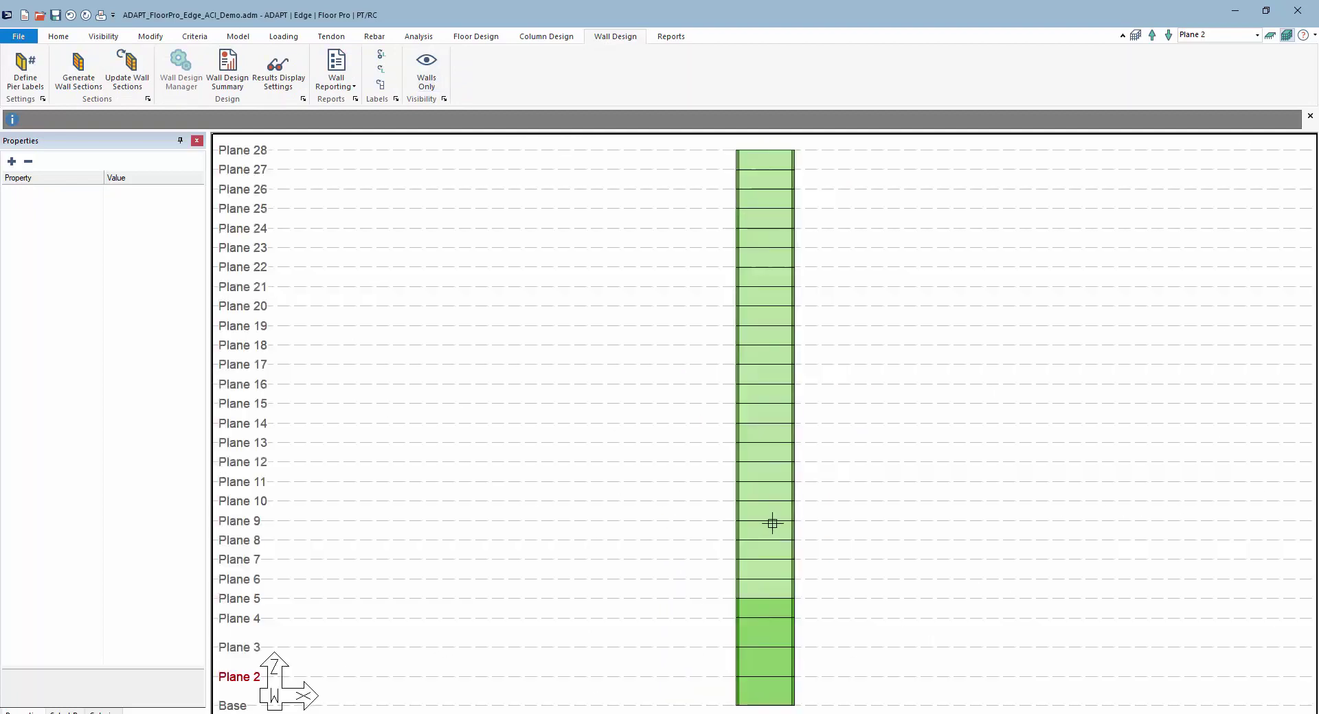
- Add four more concrete materials to the model's material list, keeping their default properties
click(193, 37)
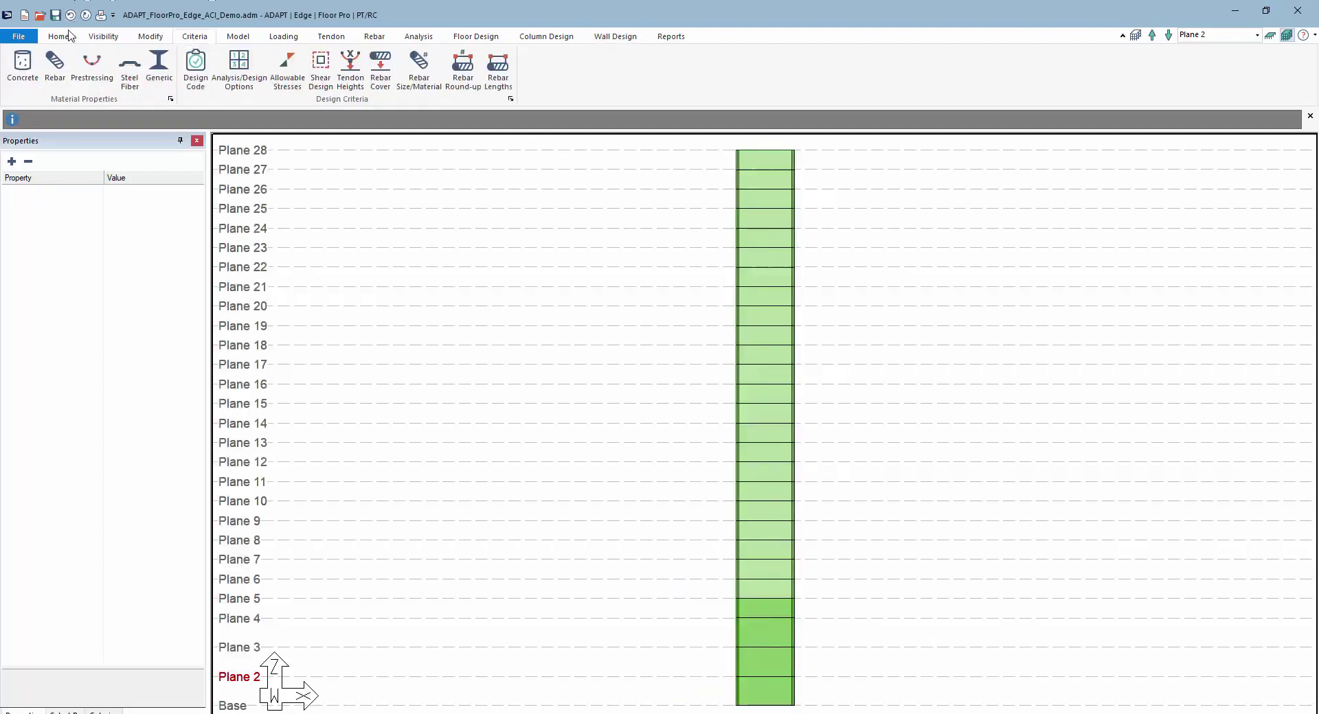
click(23, 63)
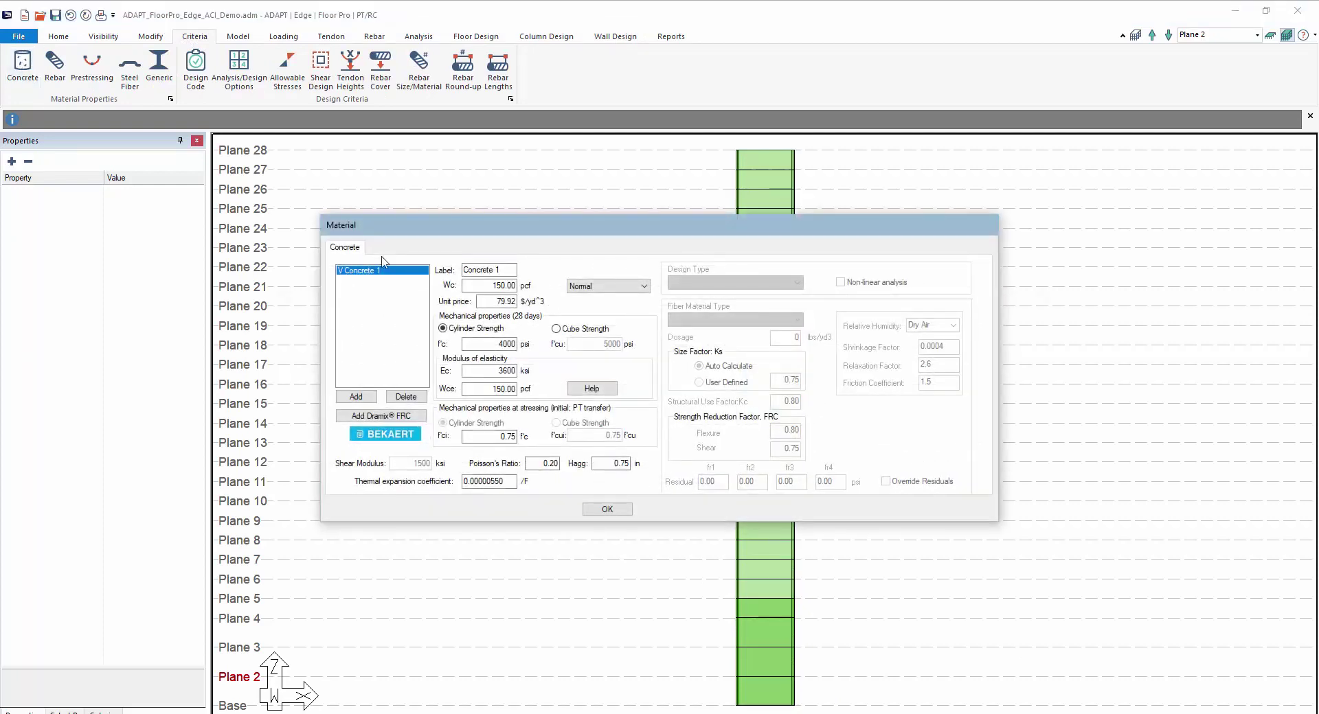
click(352, 397)
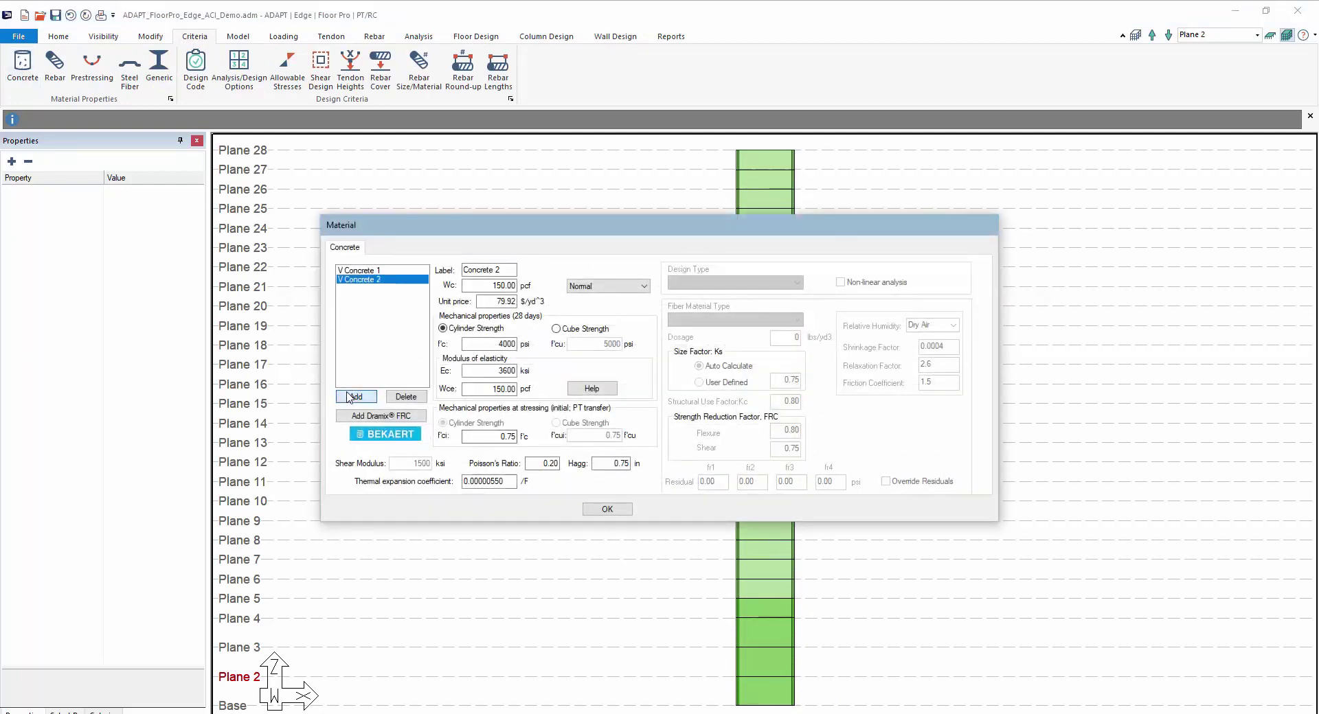
click(351, 397)
click(352, 397)
click(352, 397)
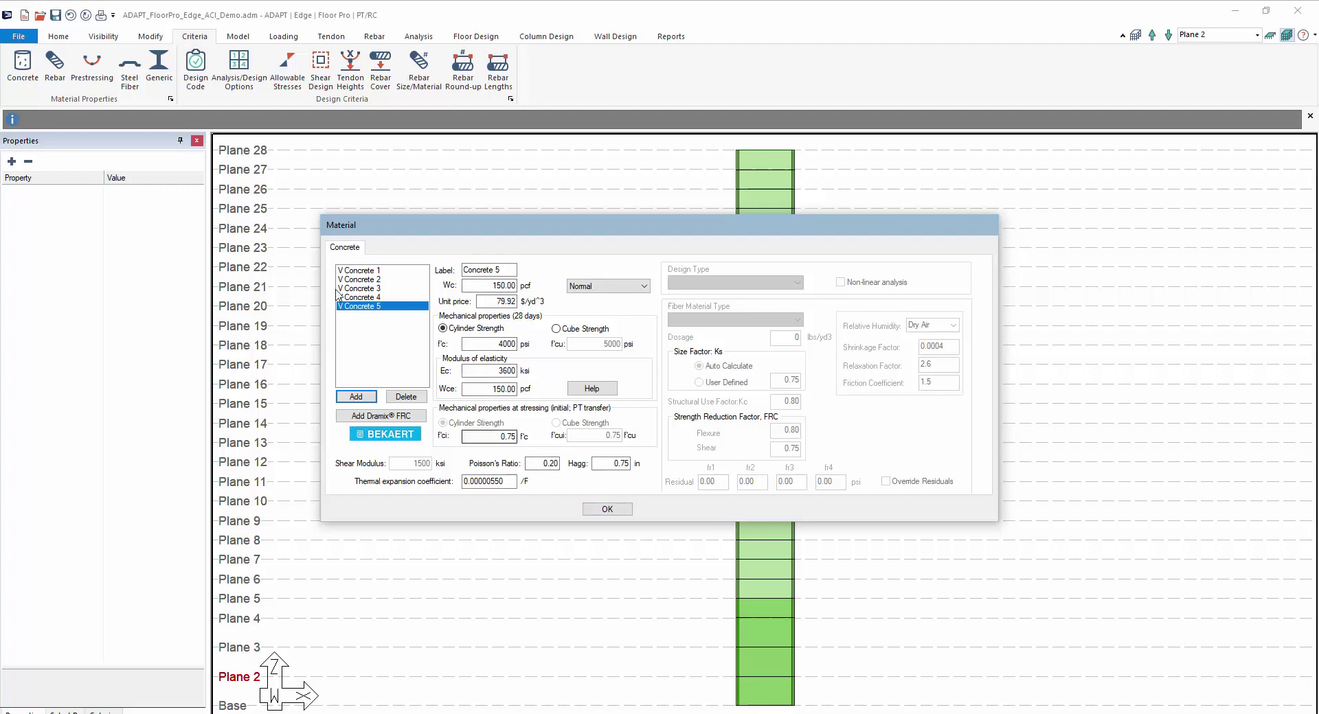
click(604, 510)
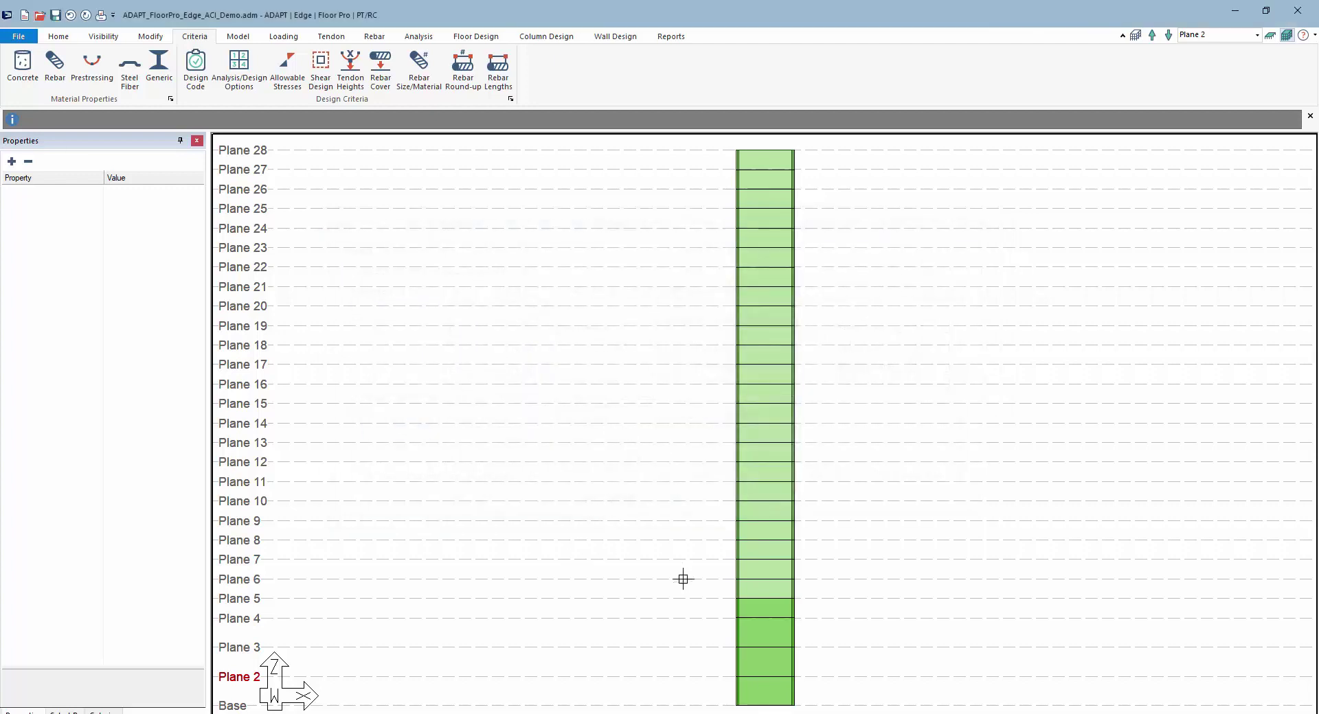
drag(813, 592, 721, 487)
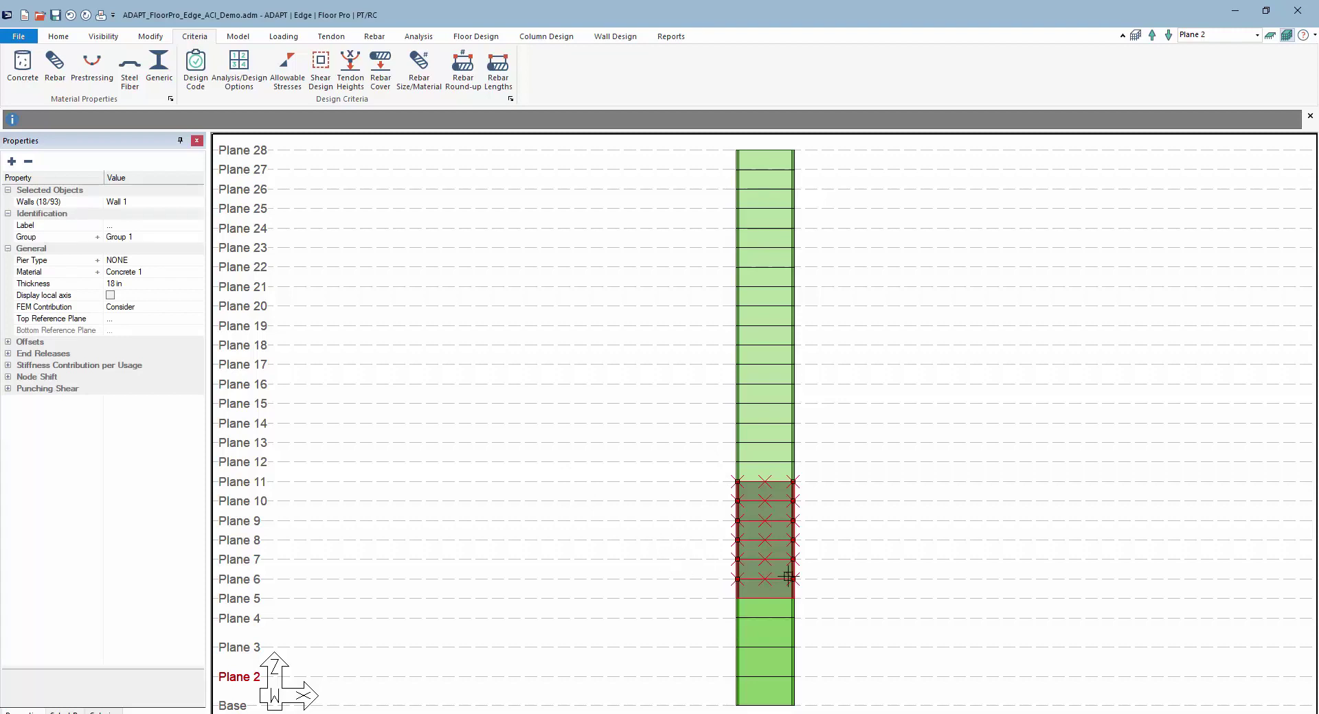
click(151, 37)
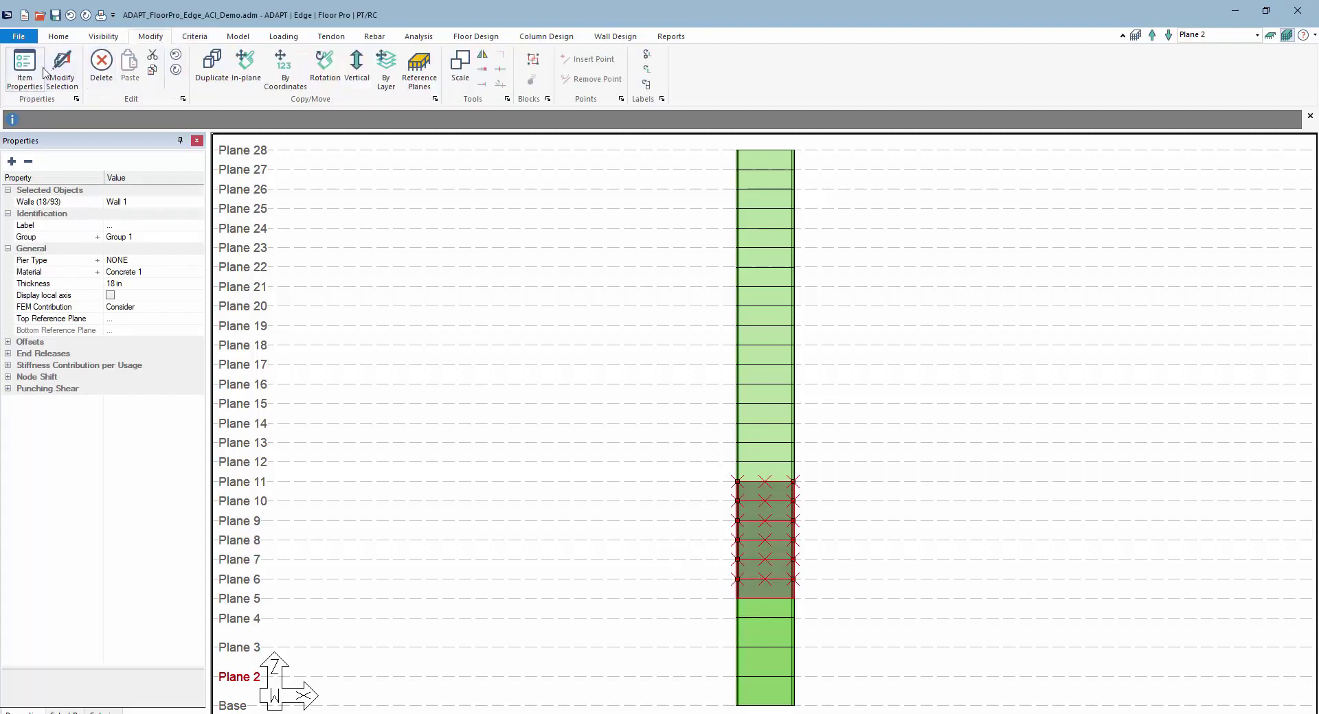
click(548, 550)
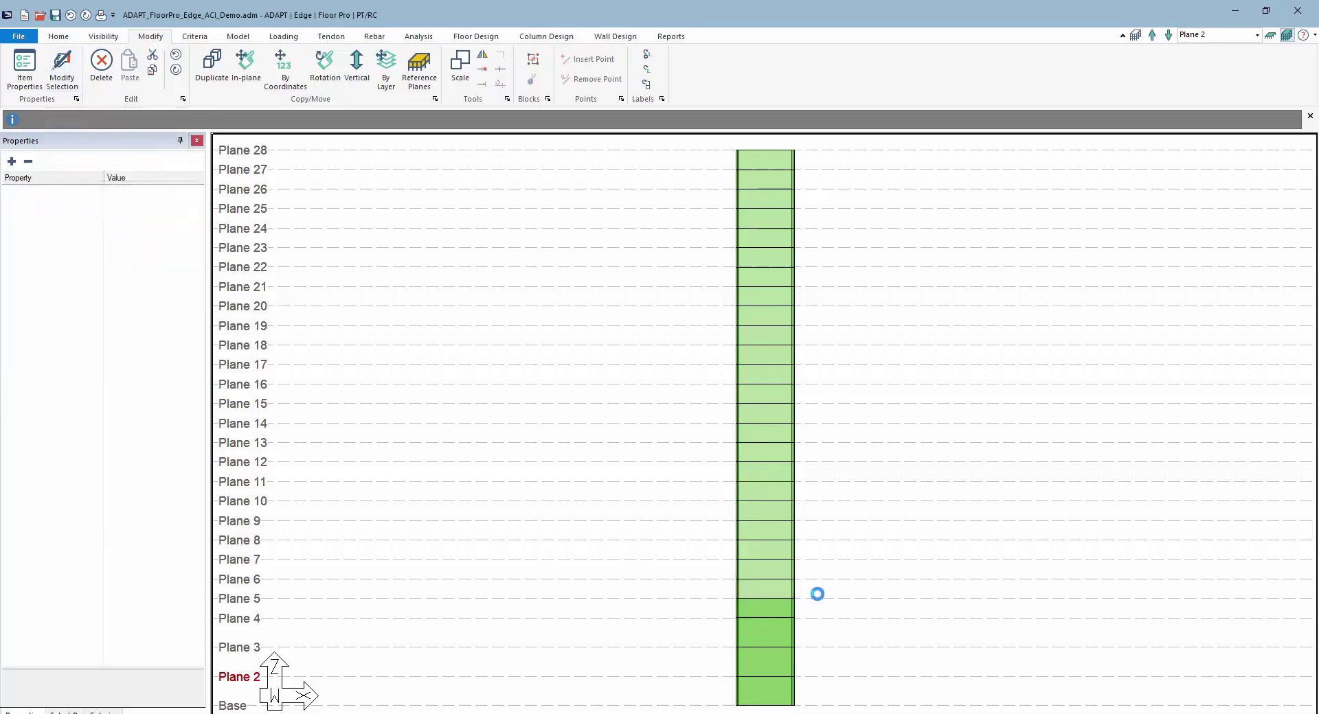
- Select the walls between Plane 5 and Plane 11, check the list of selected walls, and set their material to Concrete 2
drag(817, 593, 706, 492)
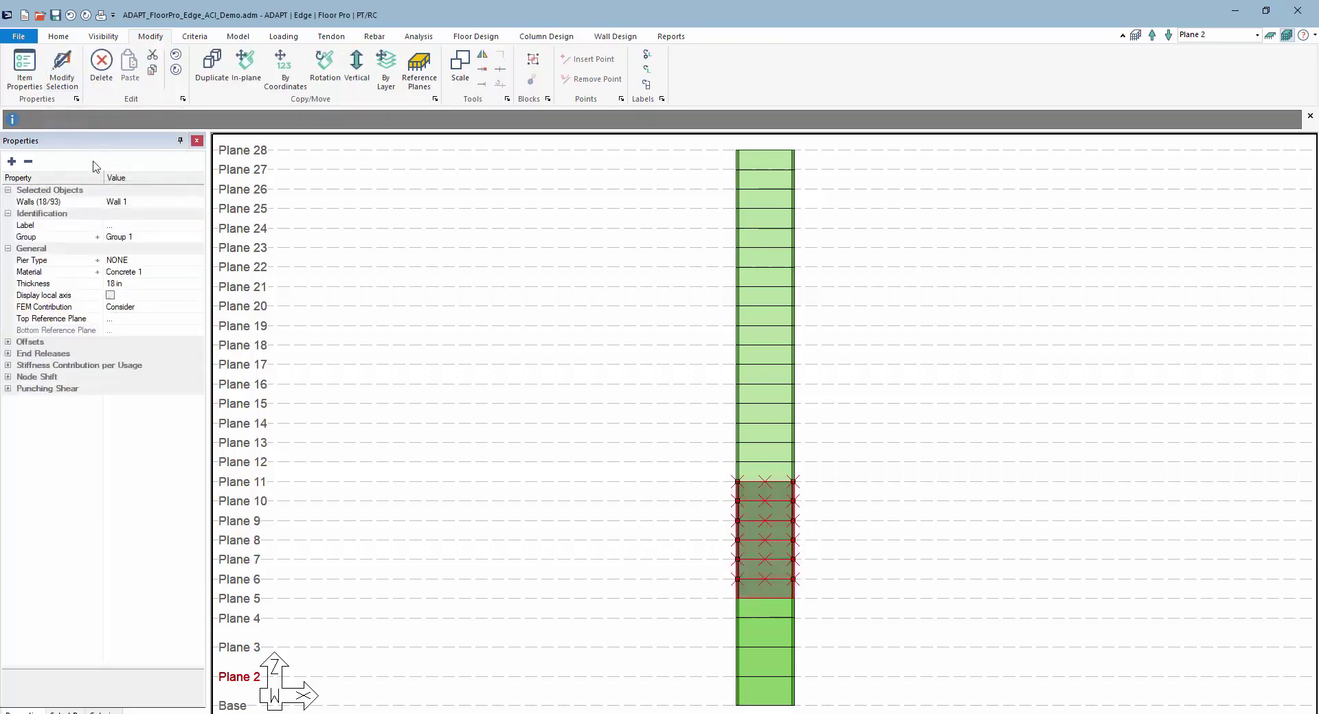
click(156, 272)
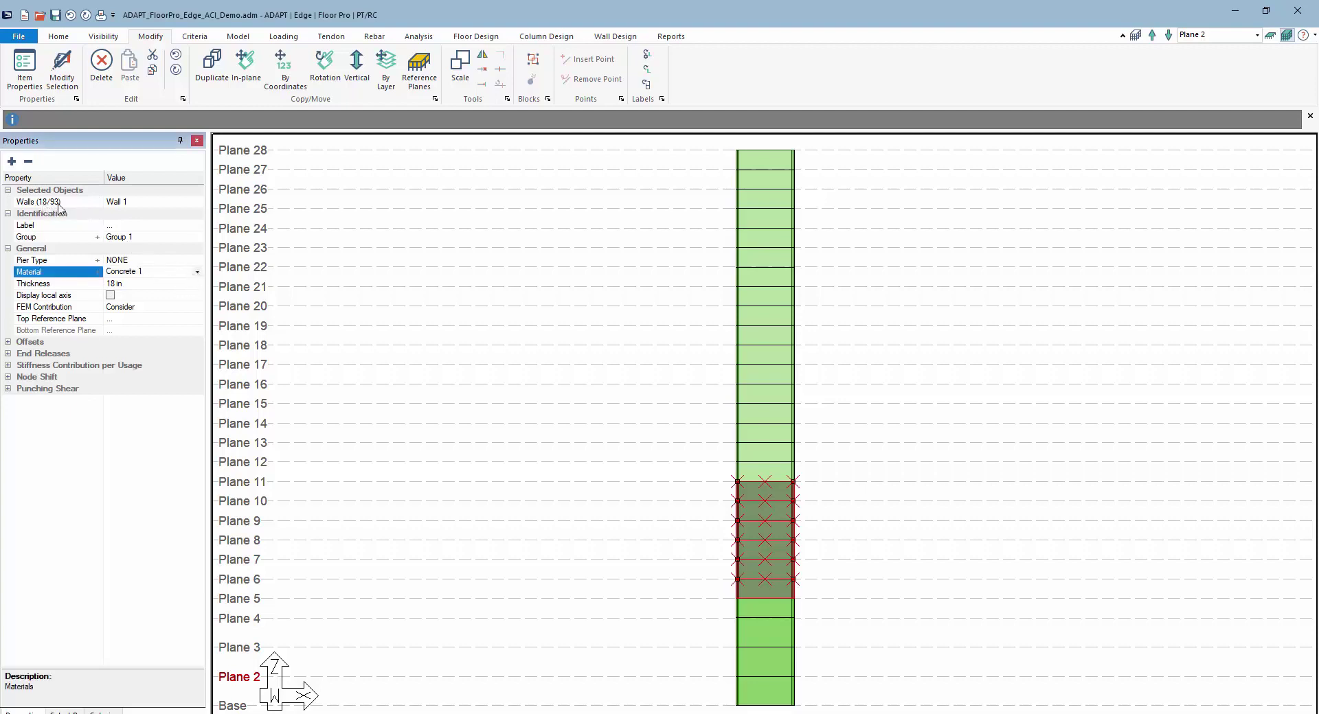
click(158, 201)
click(197, 201)
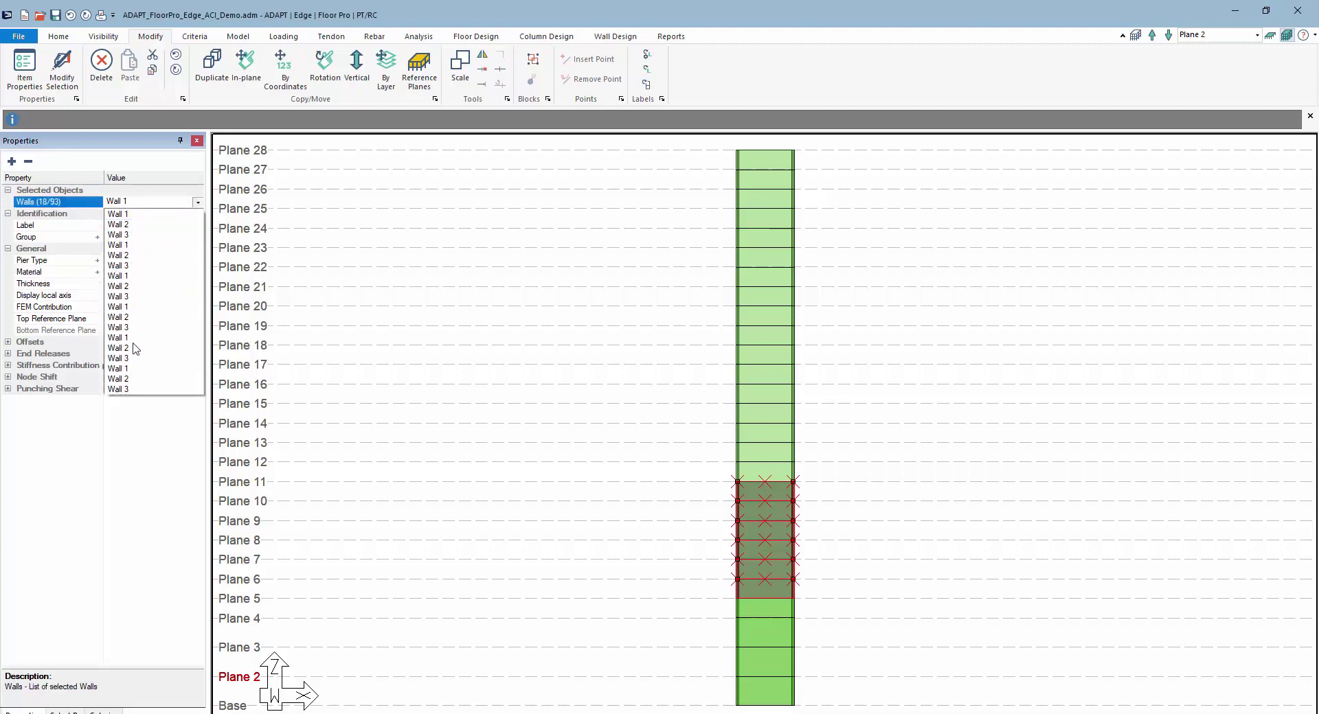
click(134, 451)
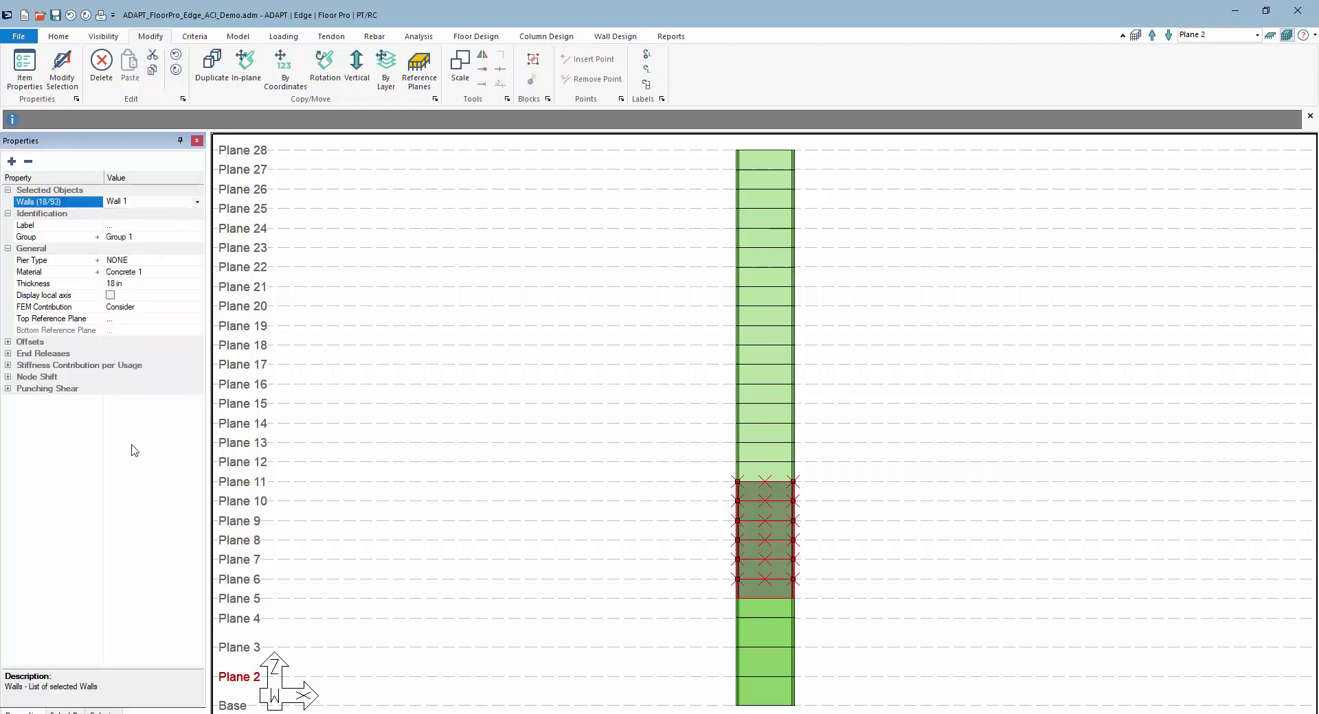
click(141, 273)
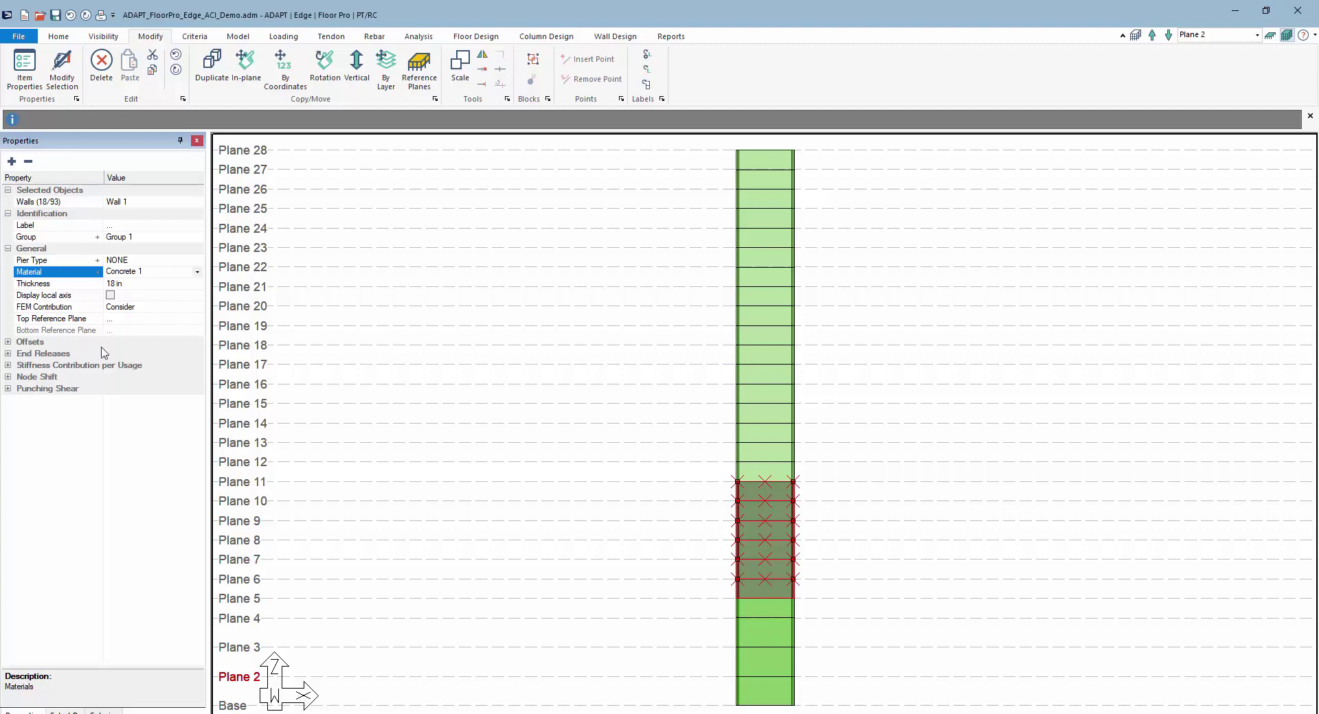
click(198, 273)
click(168, 295)
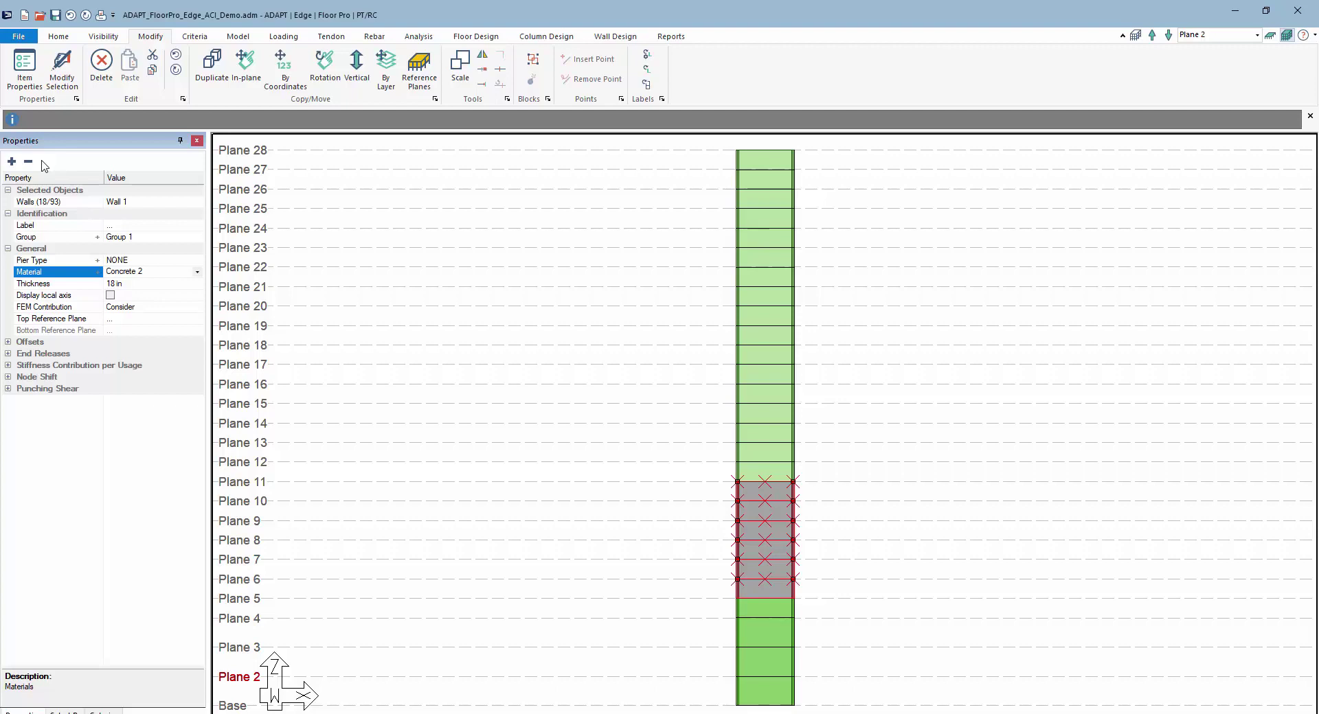
- Assign the Concrete 3 material to the walls between Plane 11 and Plane 18
drag(805, 474, 717, 356)
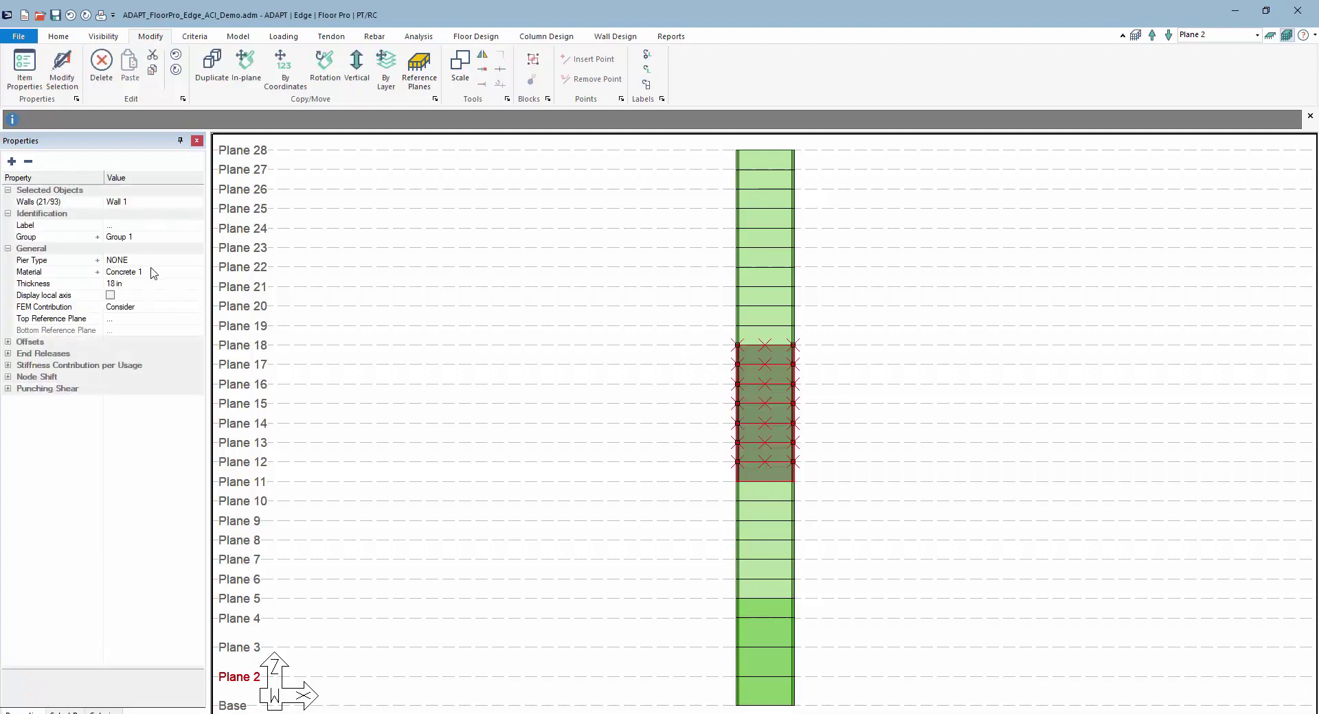
click(154, 273)
click(198, 273)
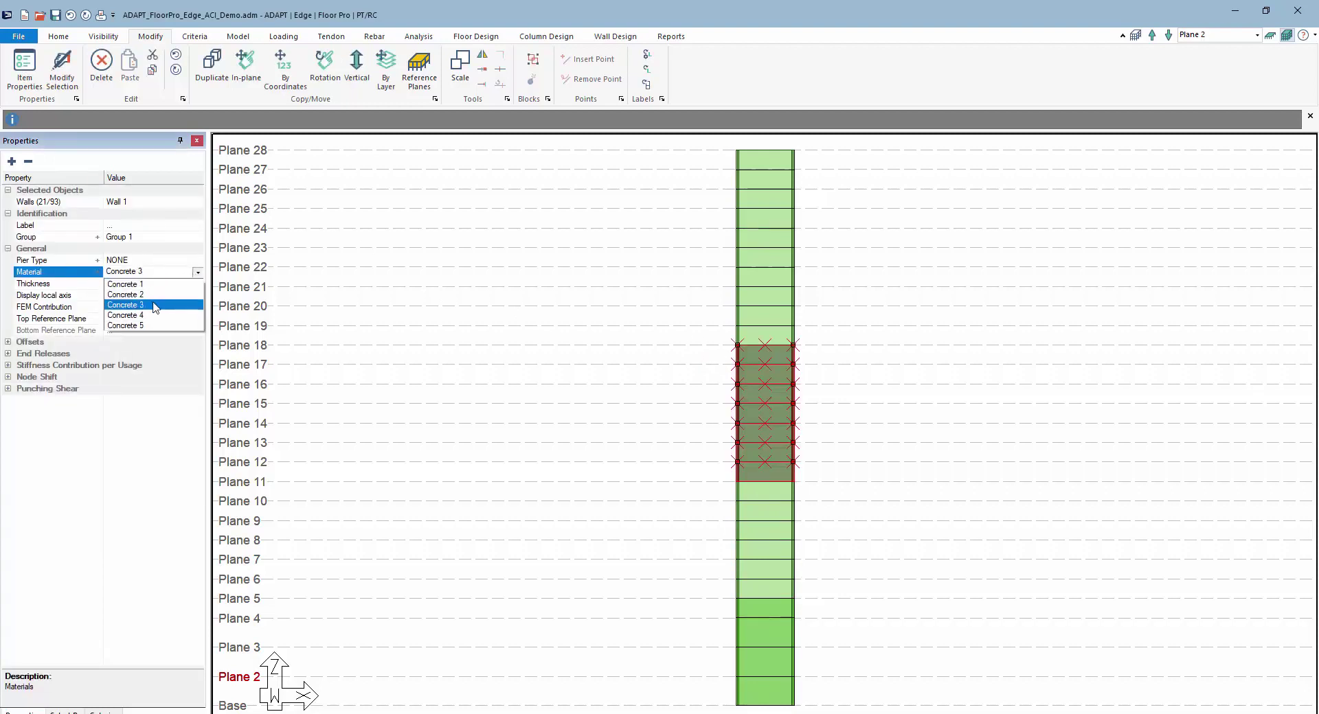
click(155, 307)
- Assign the Concrete 4 material to the walls between Plane 18 and Plane 24
drag(802, 333, 722, 237)
click(184, 273)
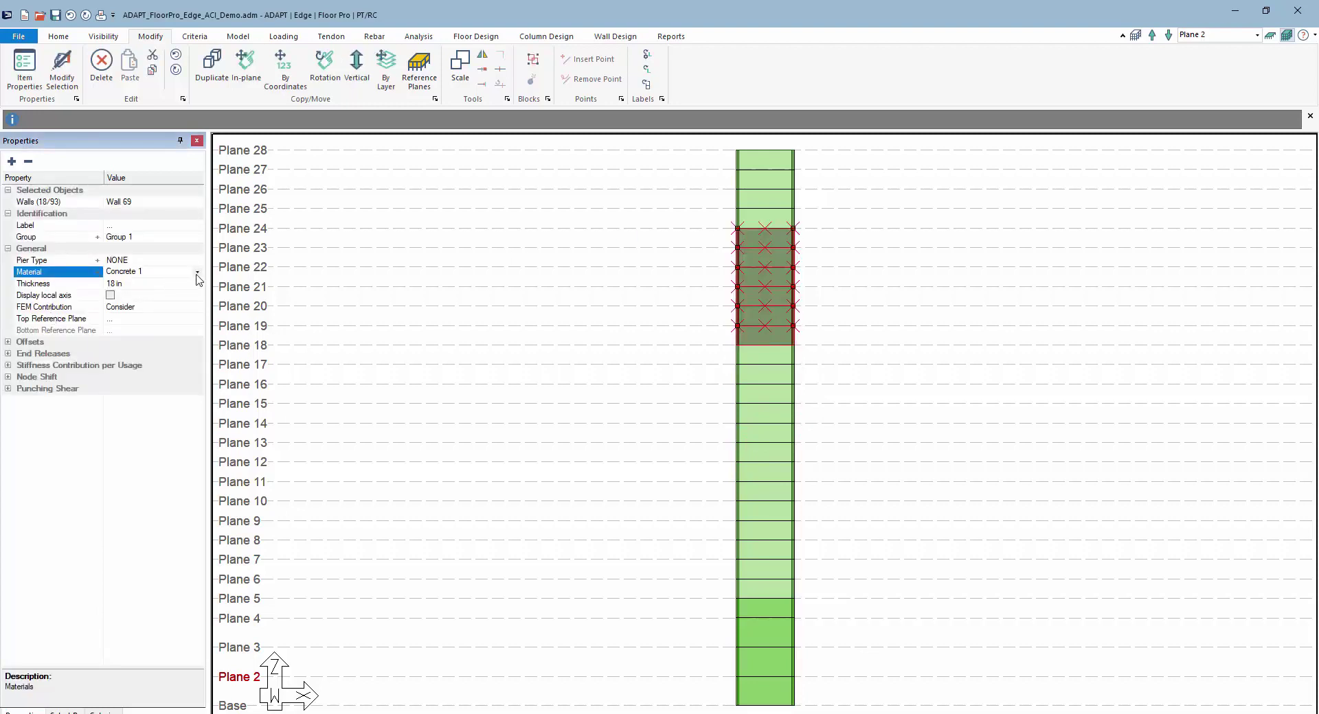
click(197, 273)
click(162, 319)
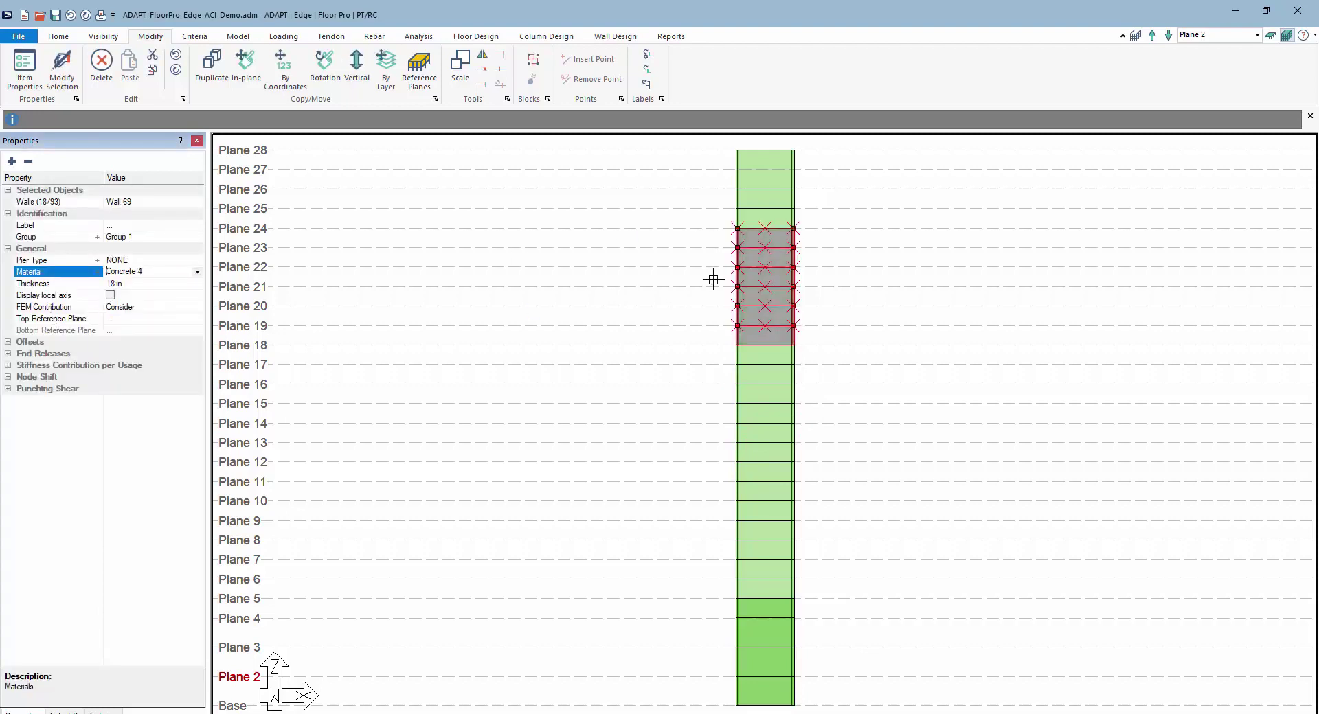
- Assign the Concrete 5 material to the walls between Plane 24 and Plane 28 and clear the selection
drag(812, 221, 710, 147)
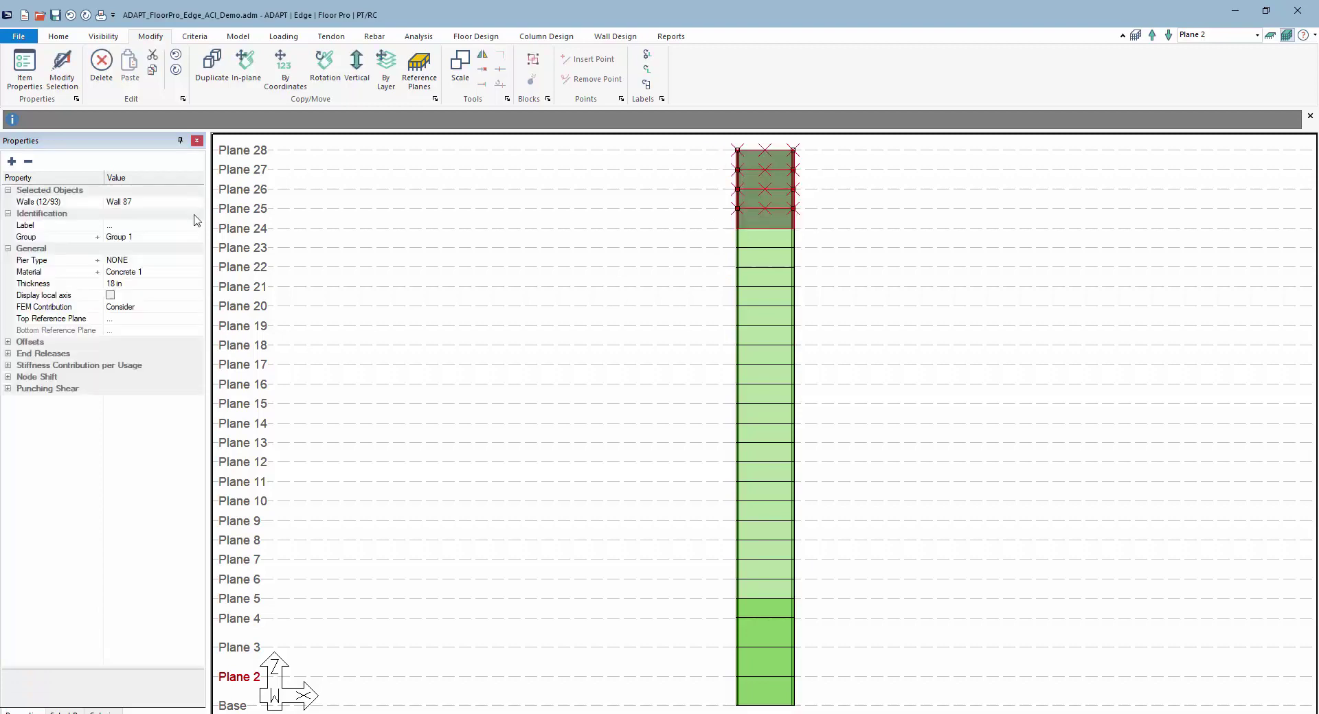
click(180, 284)
click(197, 273)
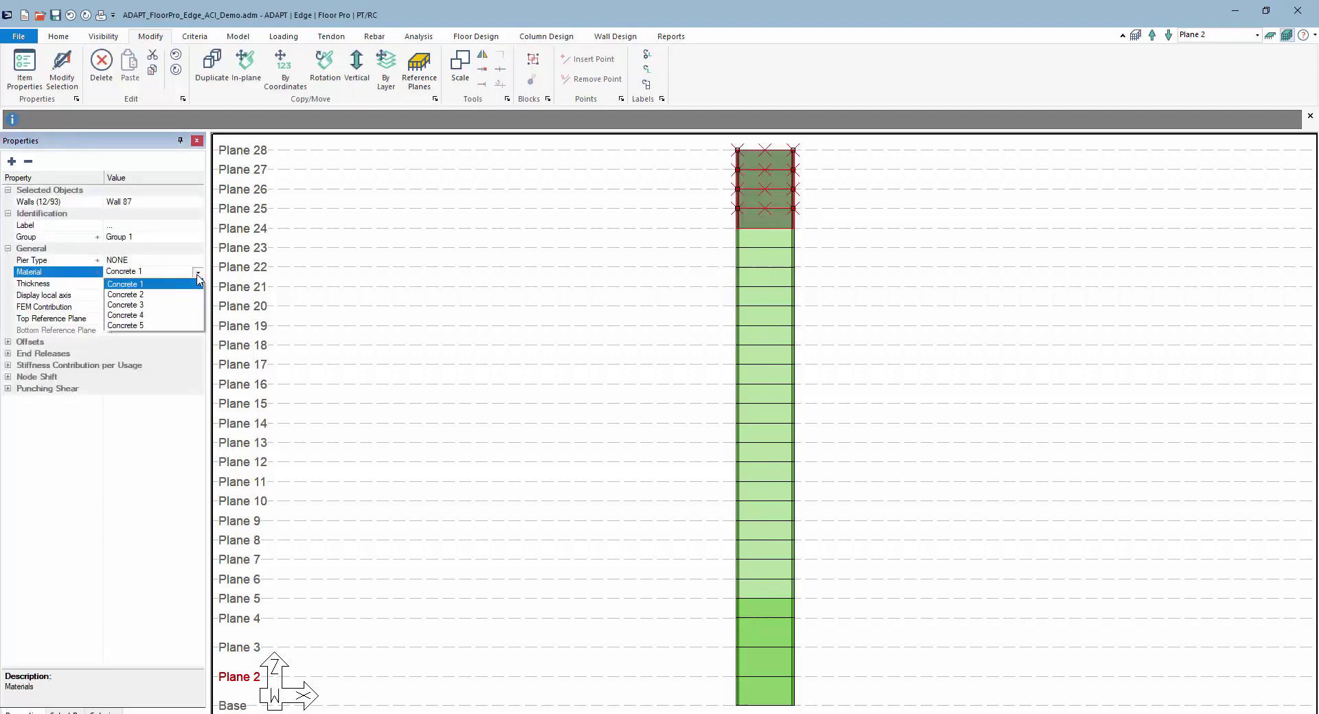
click(160, 325)
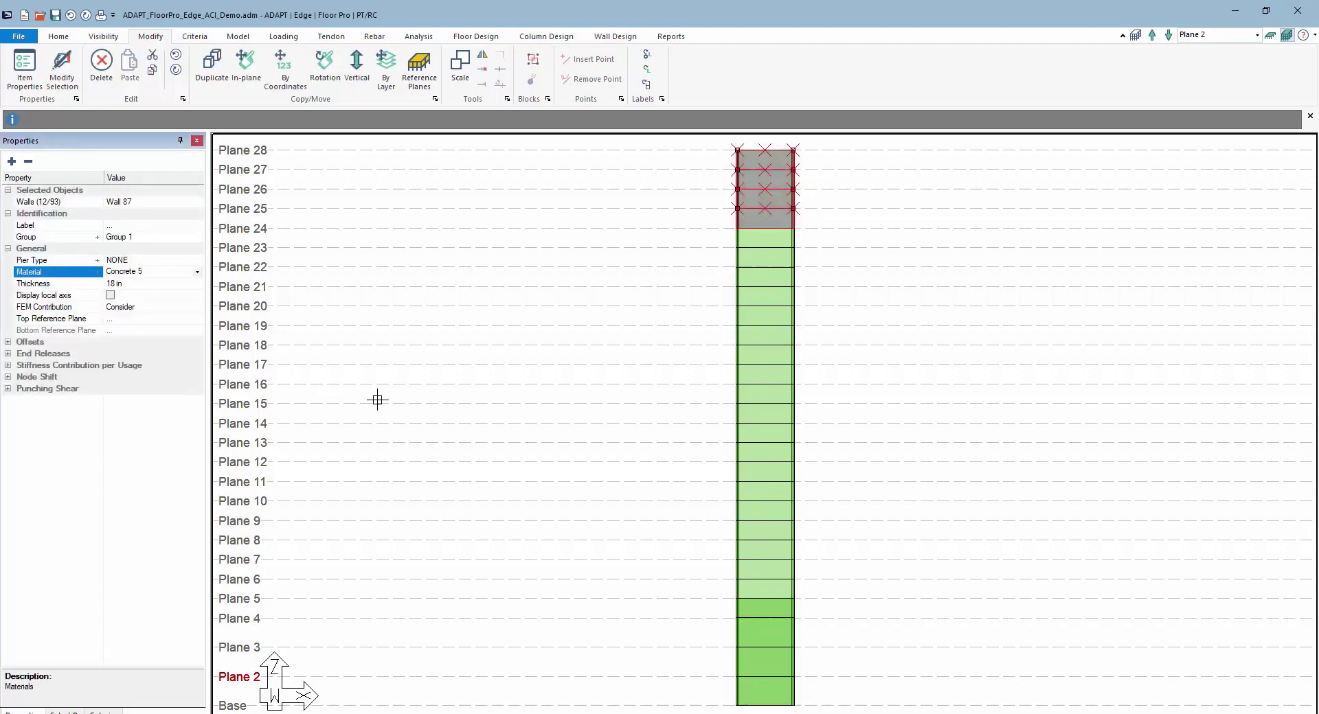
click(377, 400)
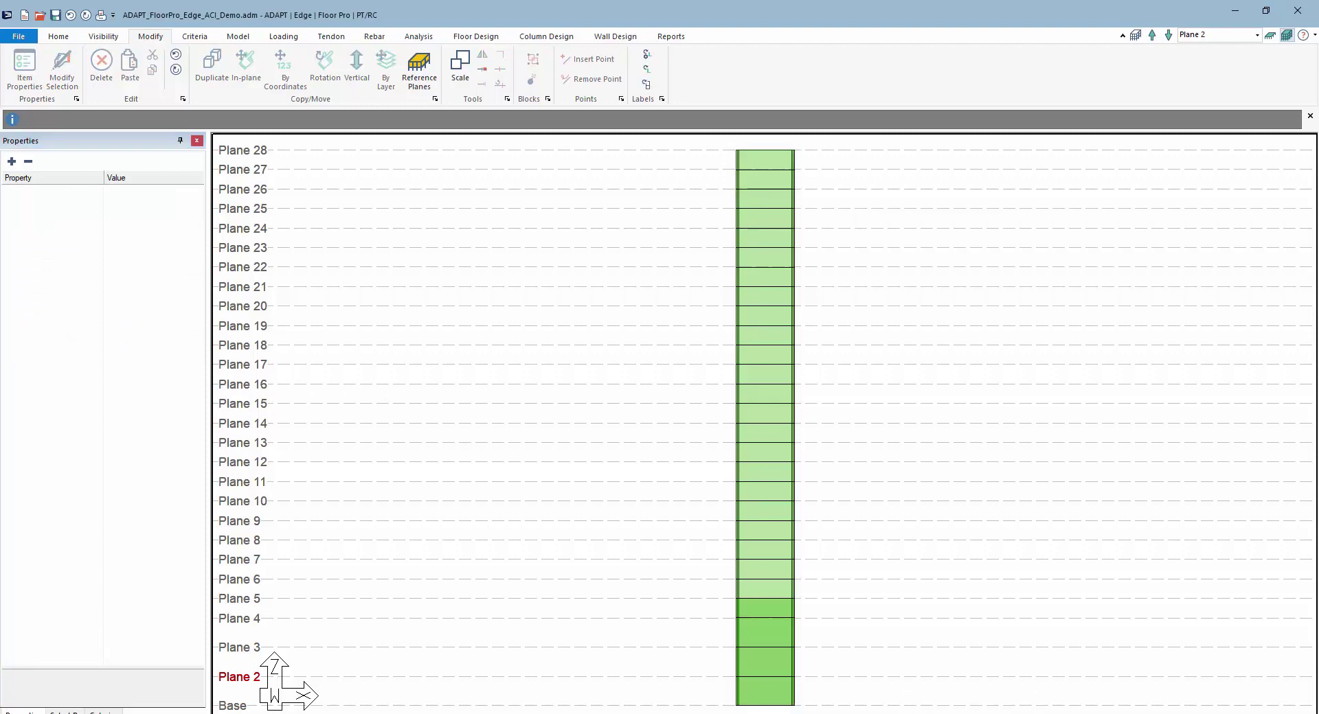
- Show the full building in isometric view and colorize its walls by material
click(646, 713)
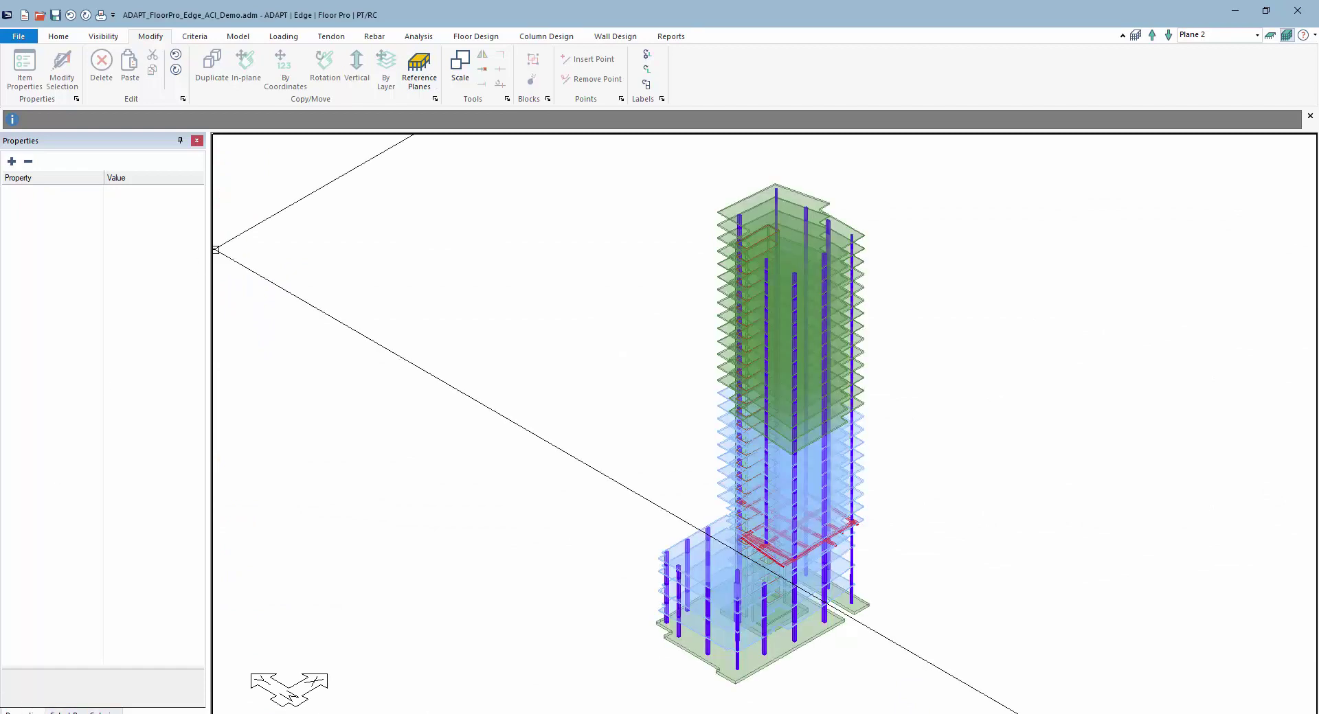
click(64, 711)
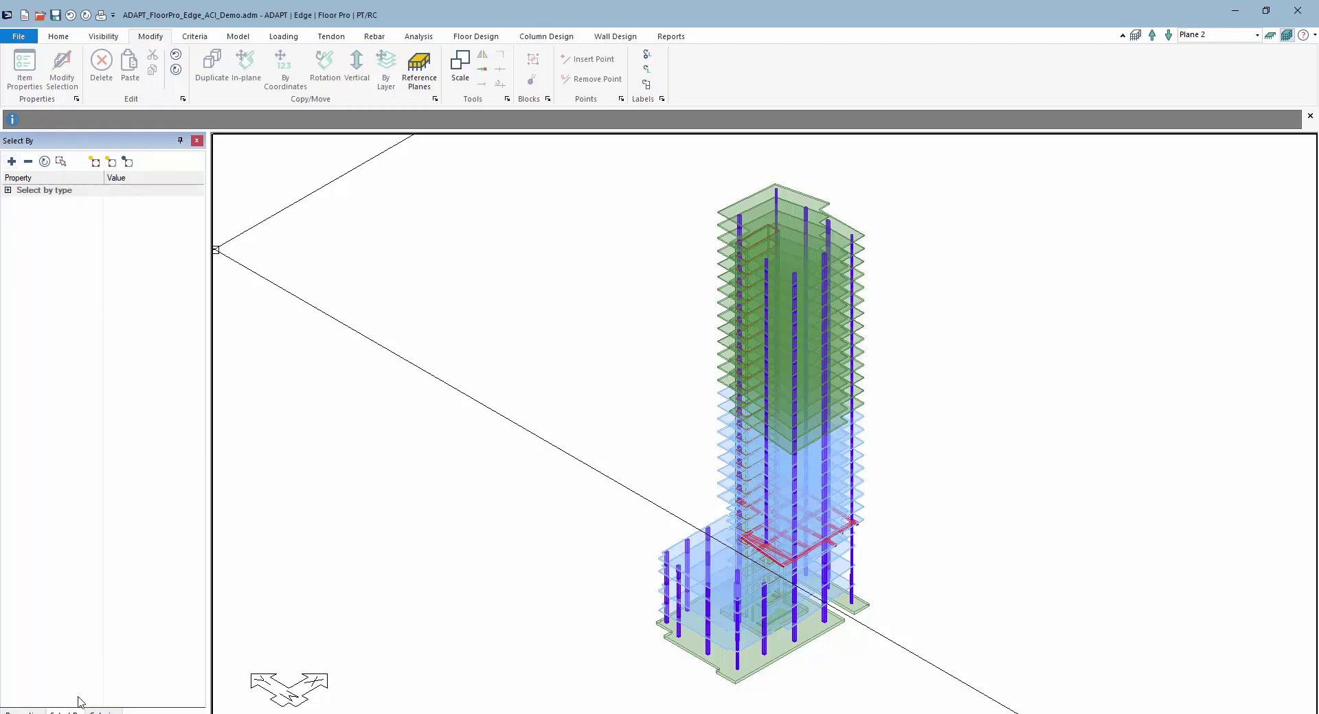
click(102, 711)
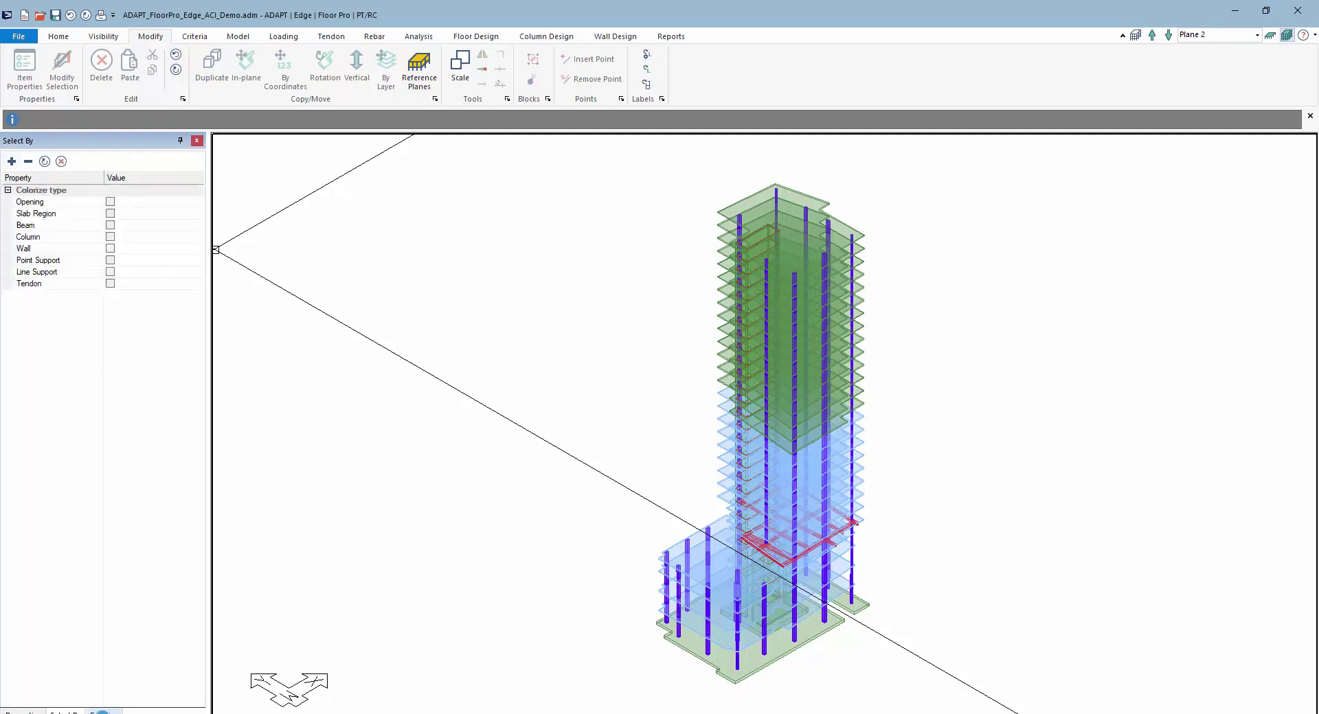
click(110, 249)
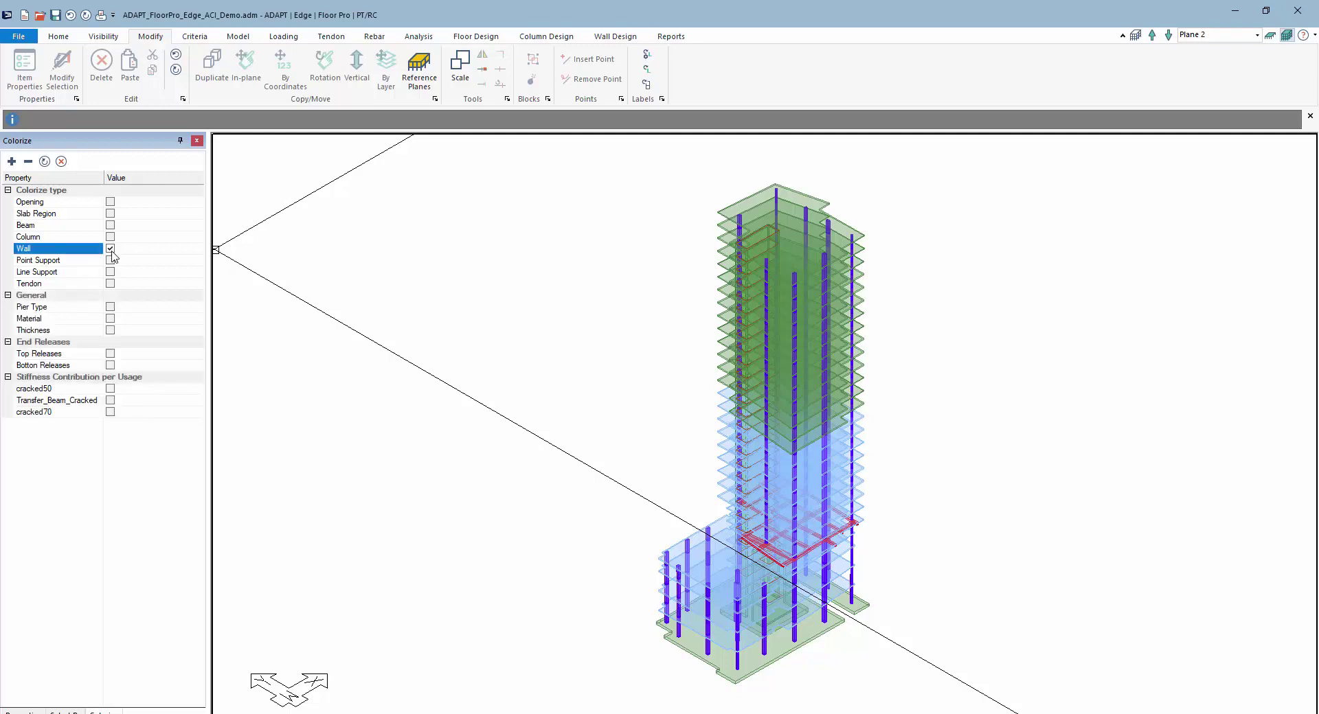
click(111, 318)
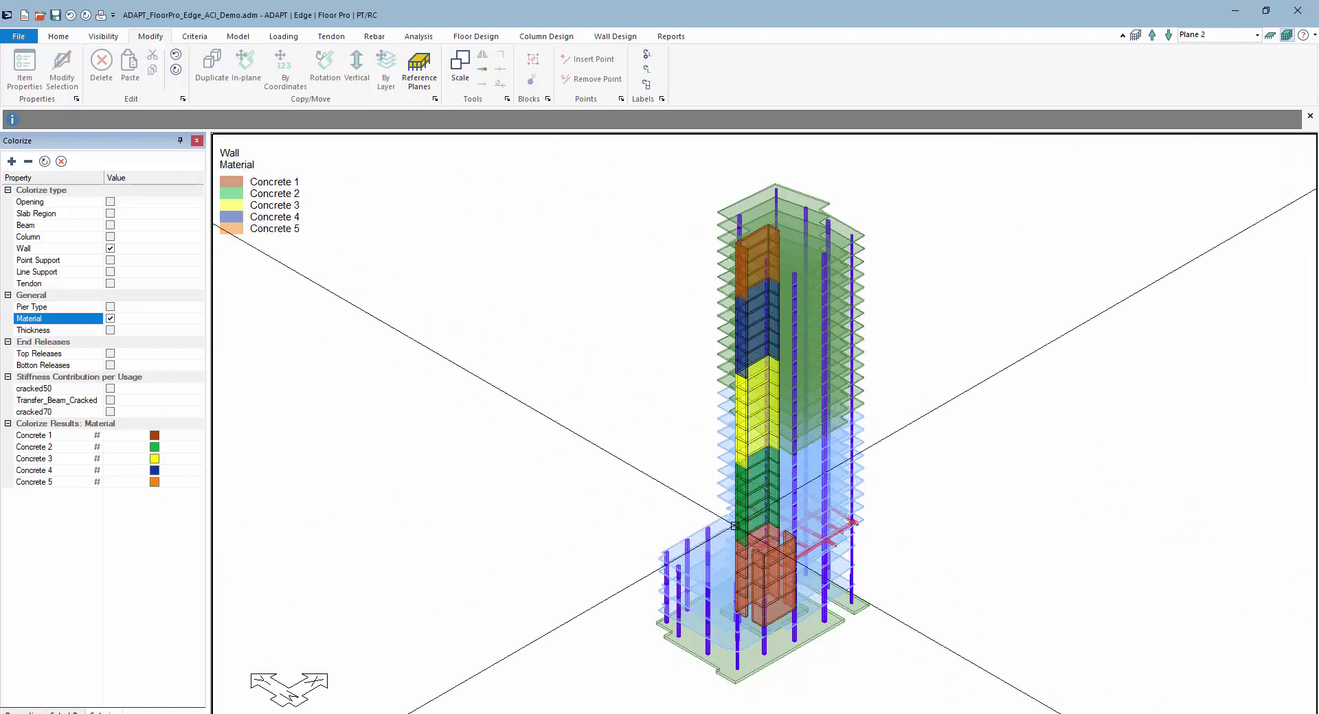
- Select all Concrete 2 walls from the colorize results, view their properties, and clear the selection
click(43, 447)
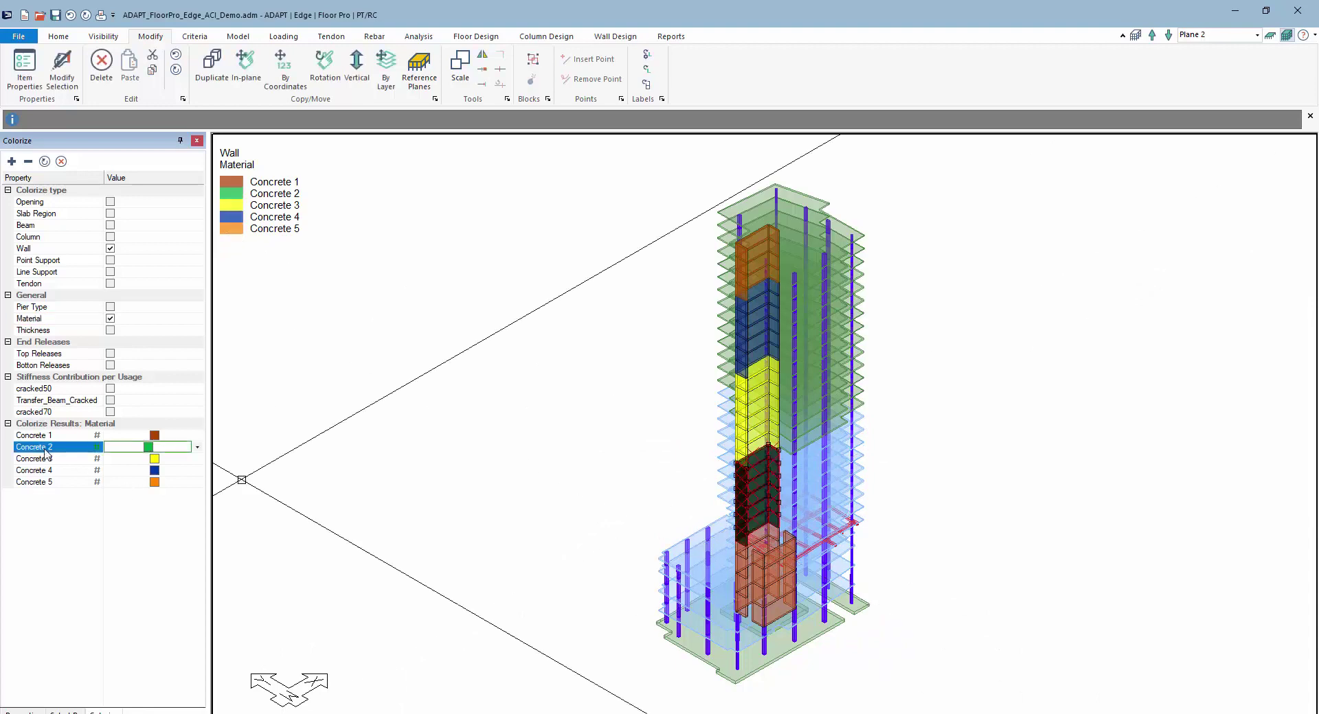
click(23, 713)
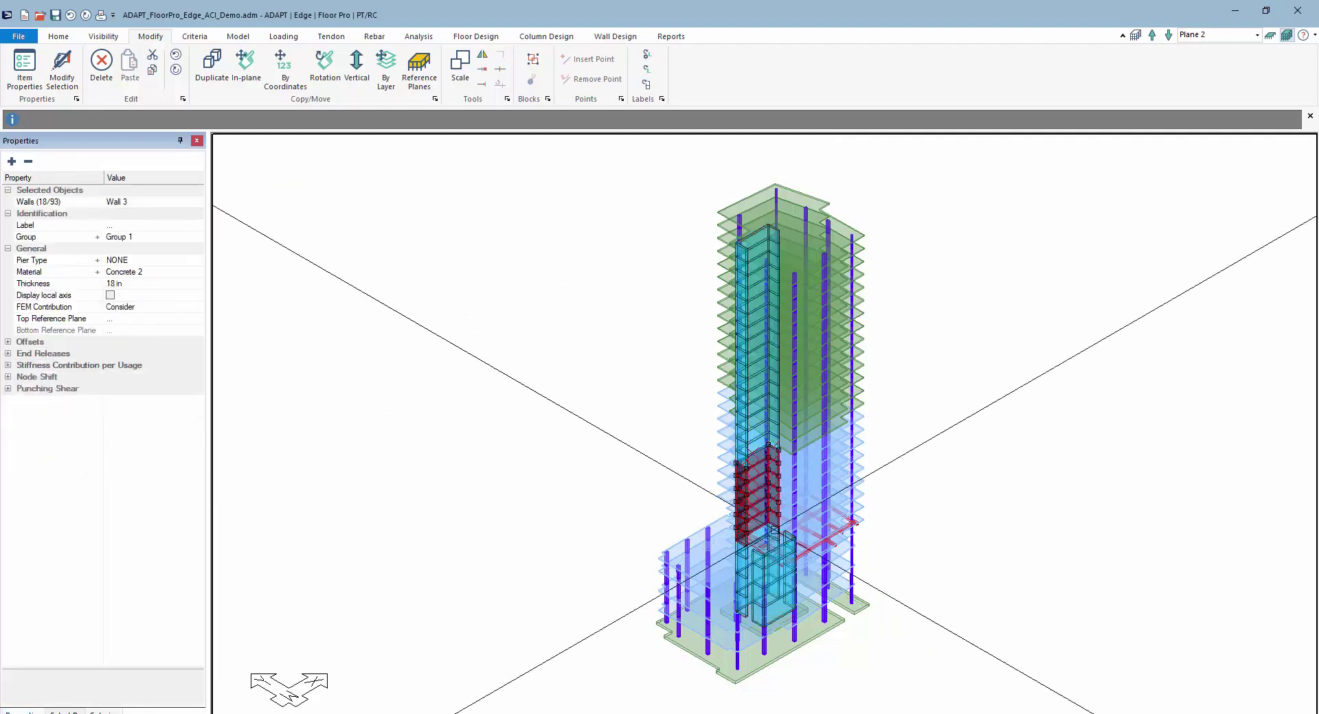
click(629, 480)
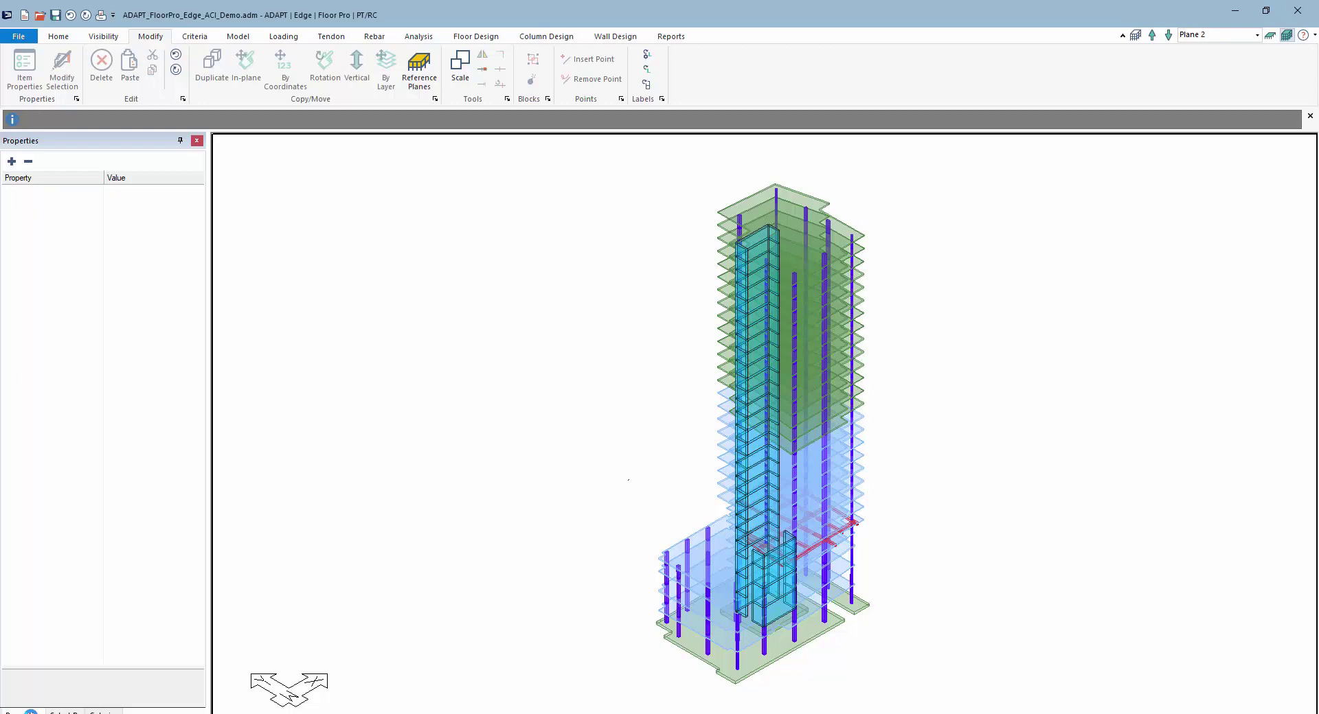
- Colorize the tower's columns by section type and by their cracked50 stiffness contribution
click(105, 712)
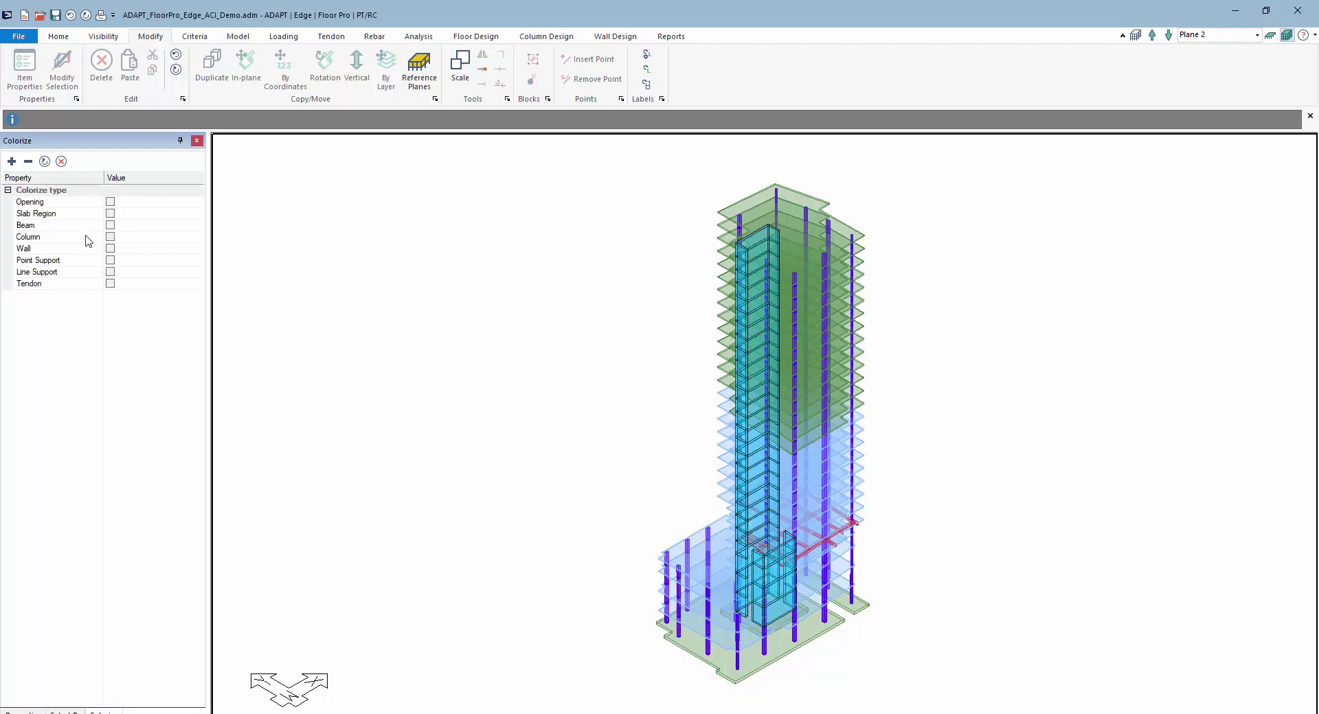
click(110, 237)
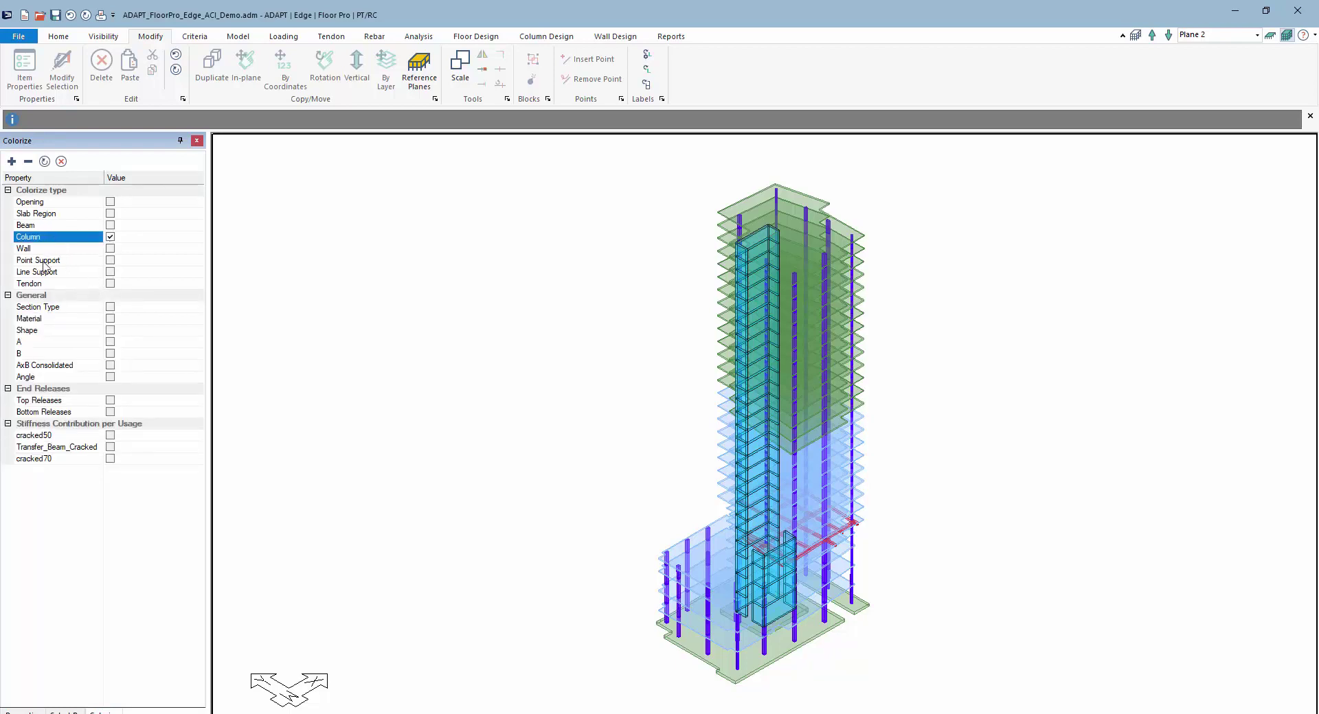
click(110, 307)
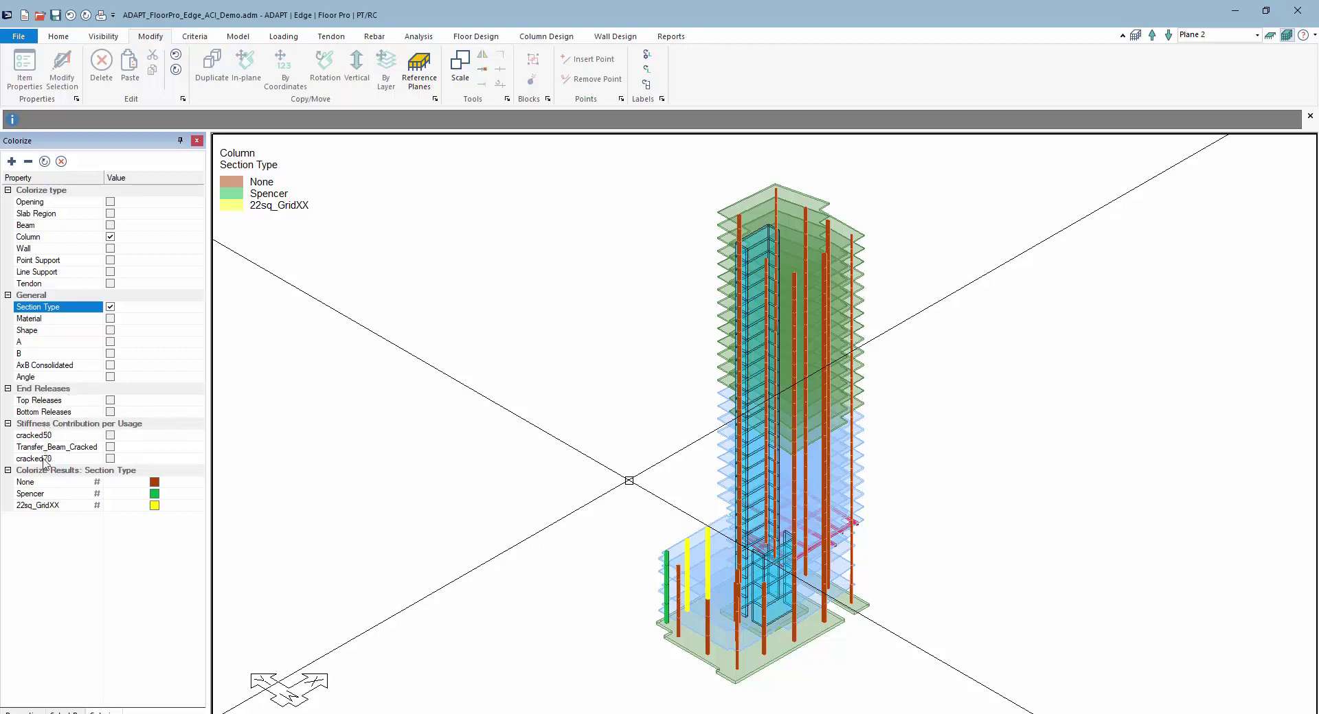
click(109, 435)
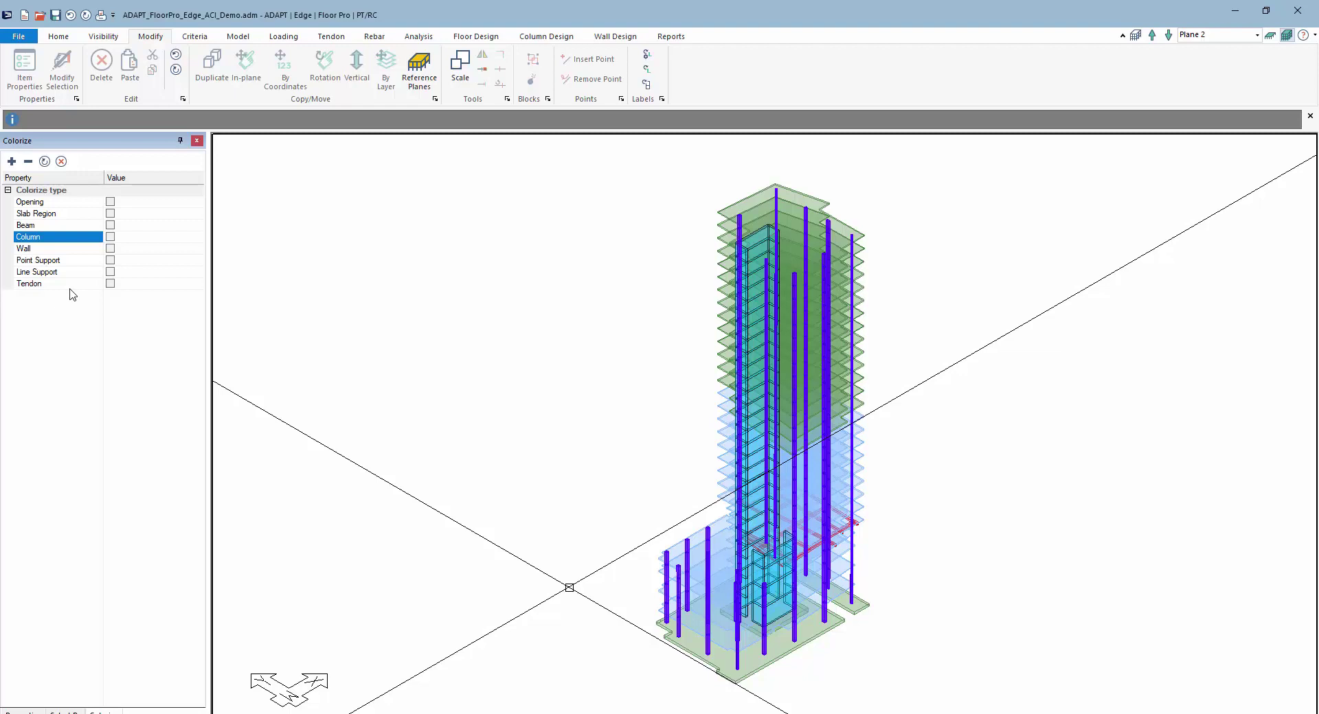
- Isolate Plane 5 in single-level view and display its tendons
click(1270, 34)
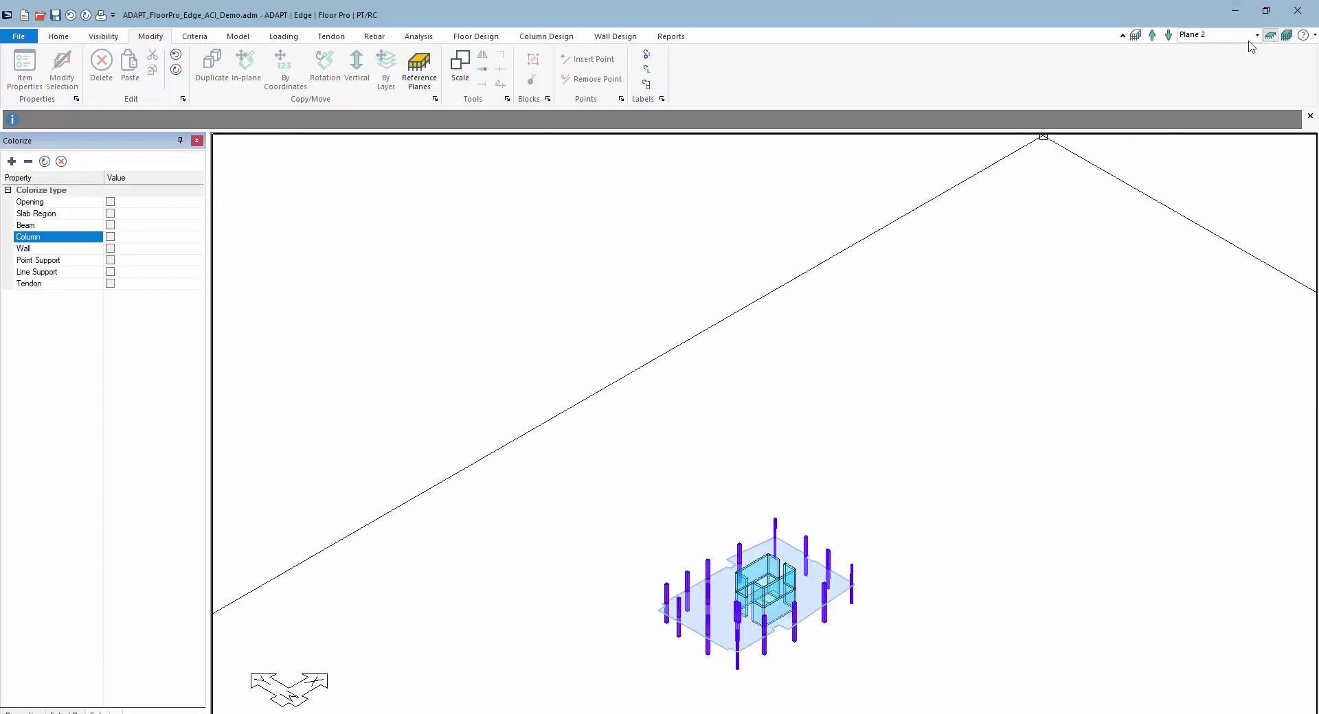
click(1256, 35)
click(1212, 68)
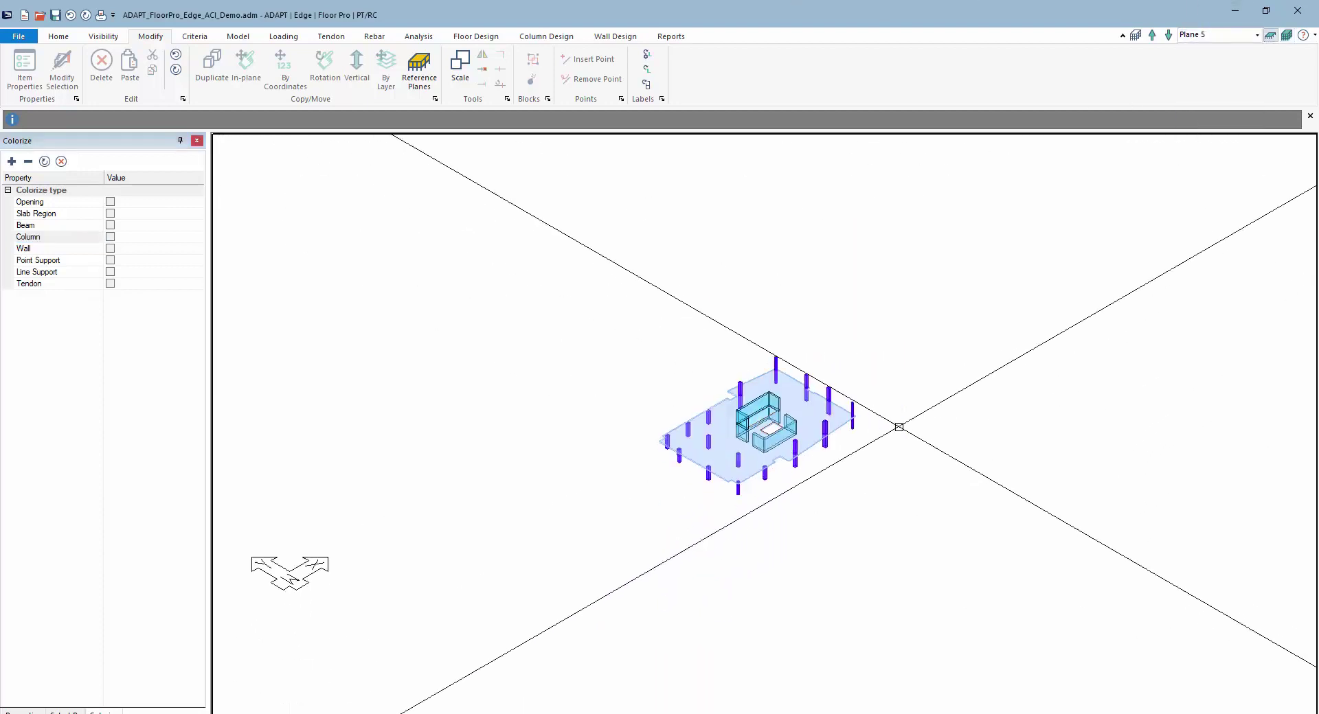
click(331, 36)
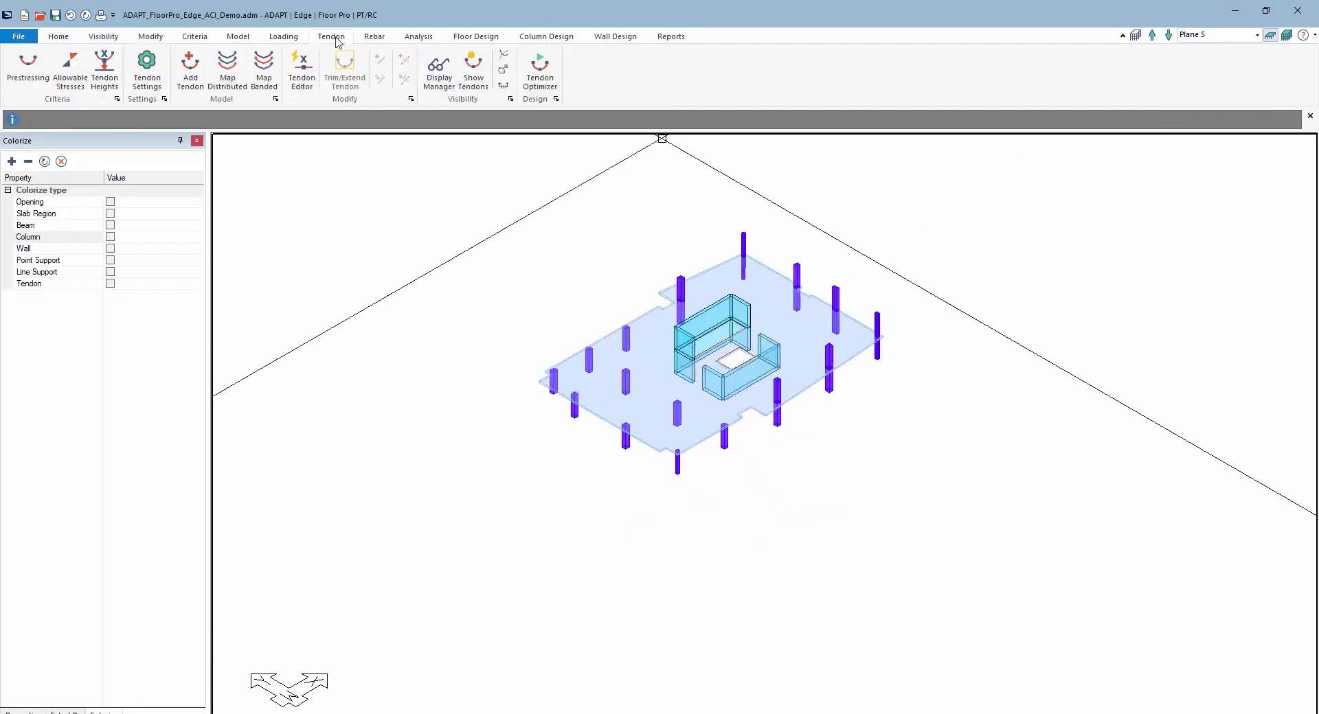
click(471, 80)
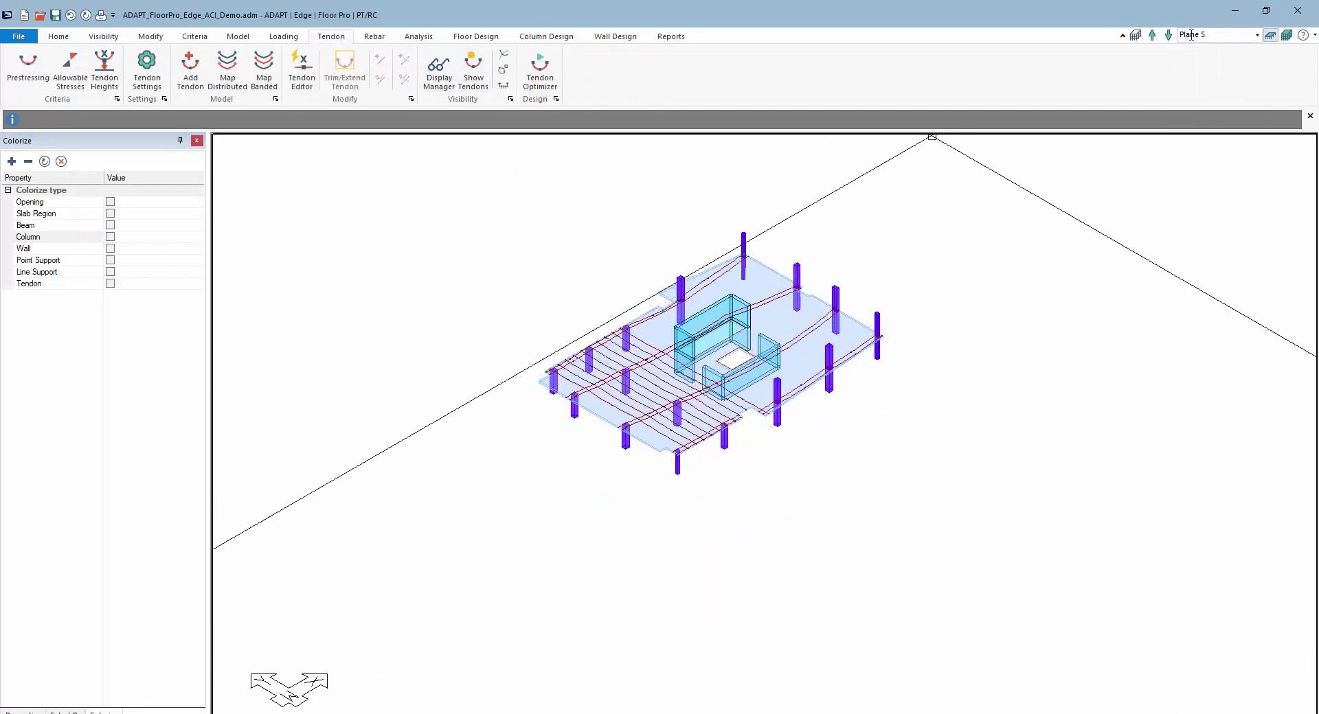
- Check Plane 4 and Plane 3 for tendons and return to Plane 5
click(1168, 35)
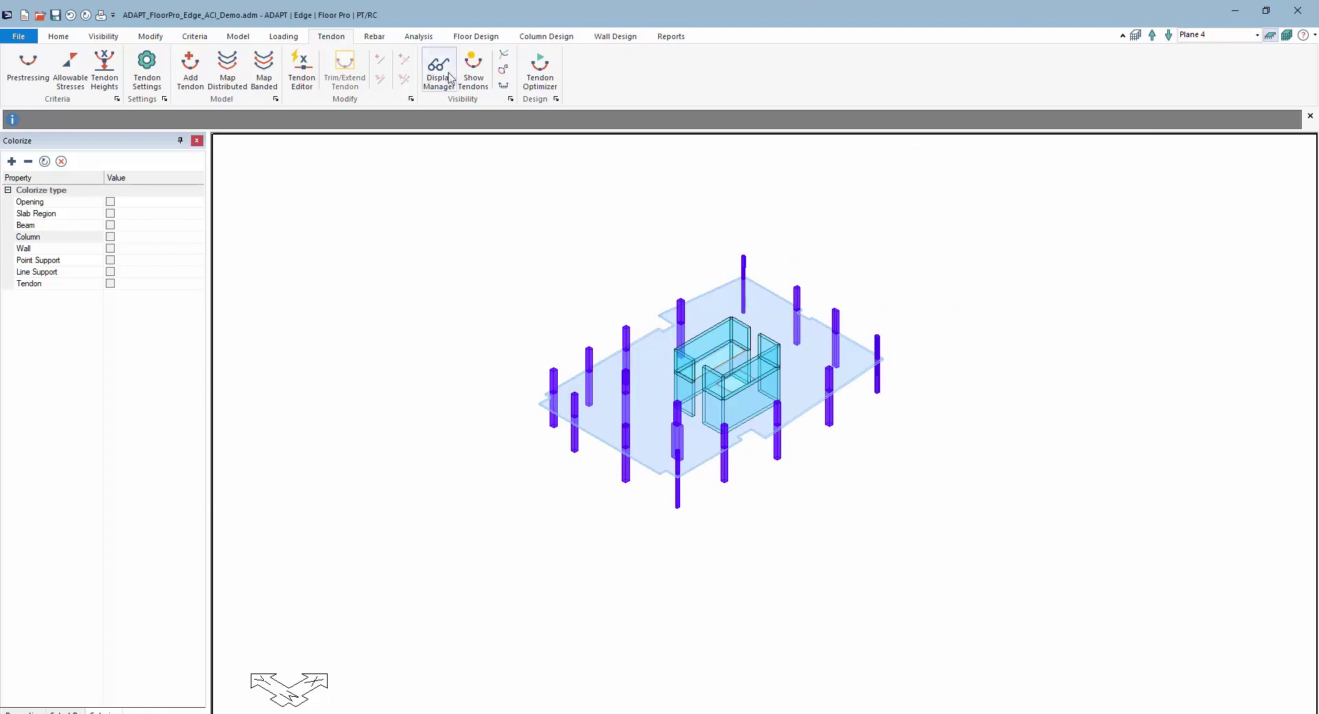
click(1167, 36)
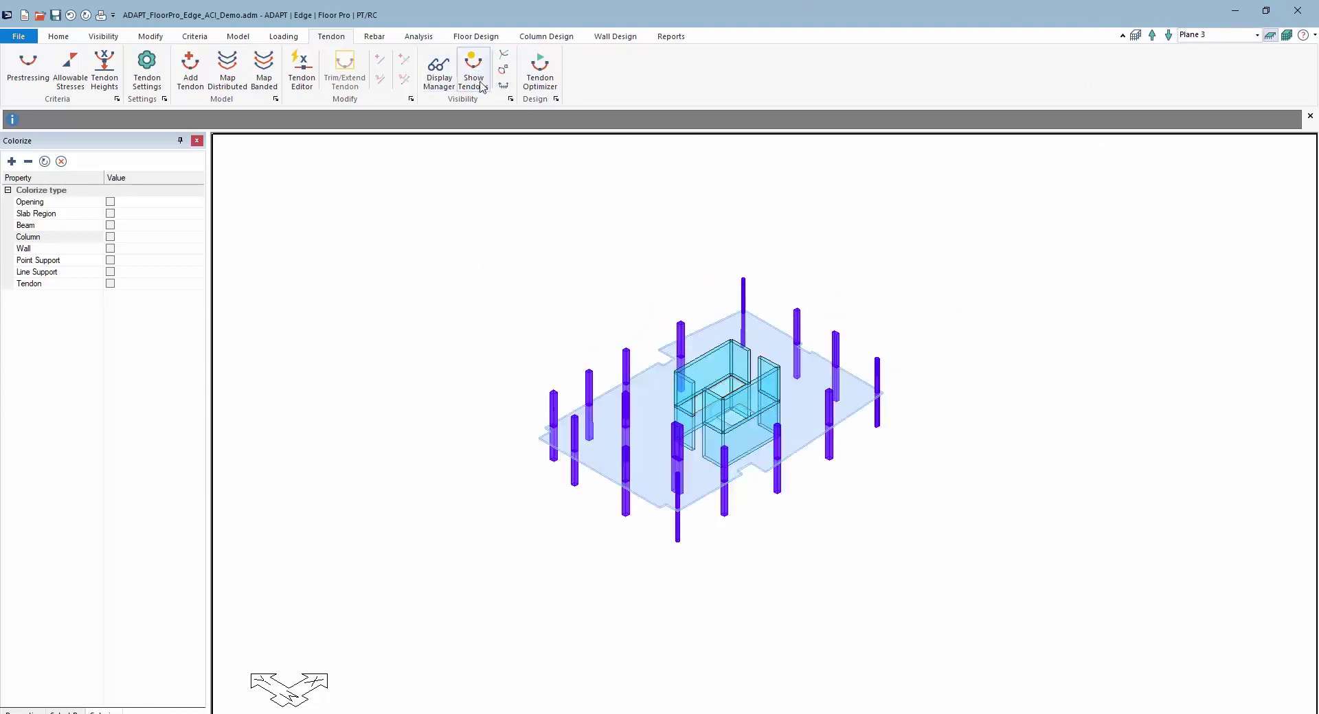
click(1257, 35)
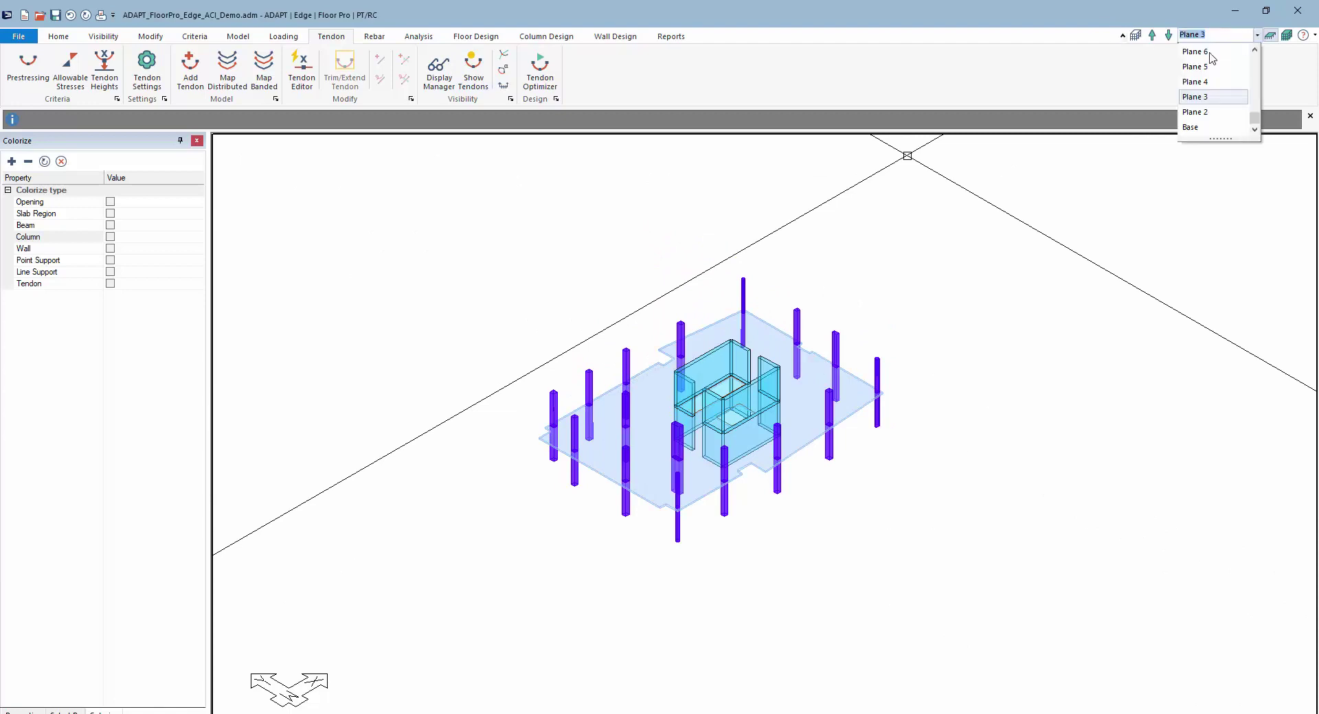
click(1195, 110)
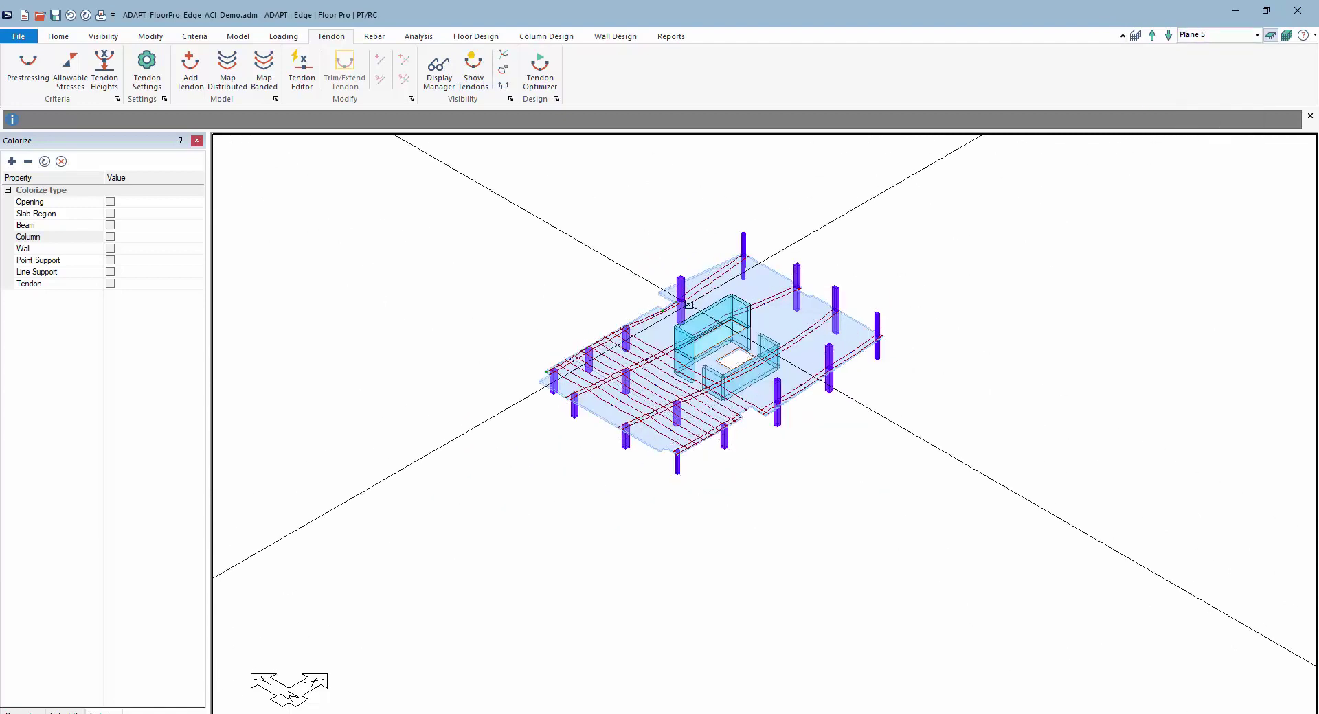
- Show Plane 5 in plan view and colorize its tendons by number of strands
click(724, 713)
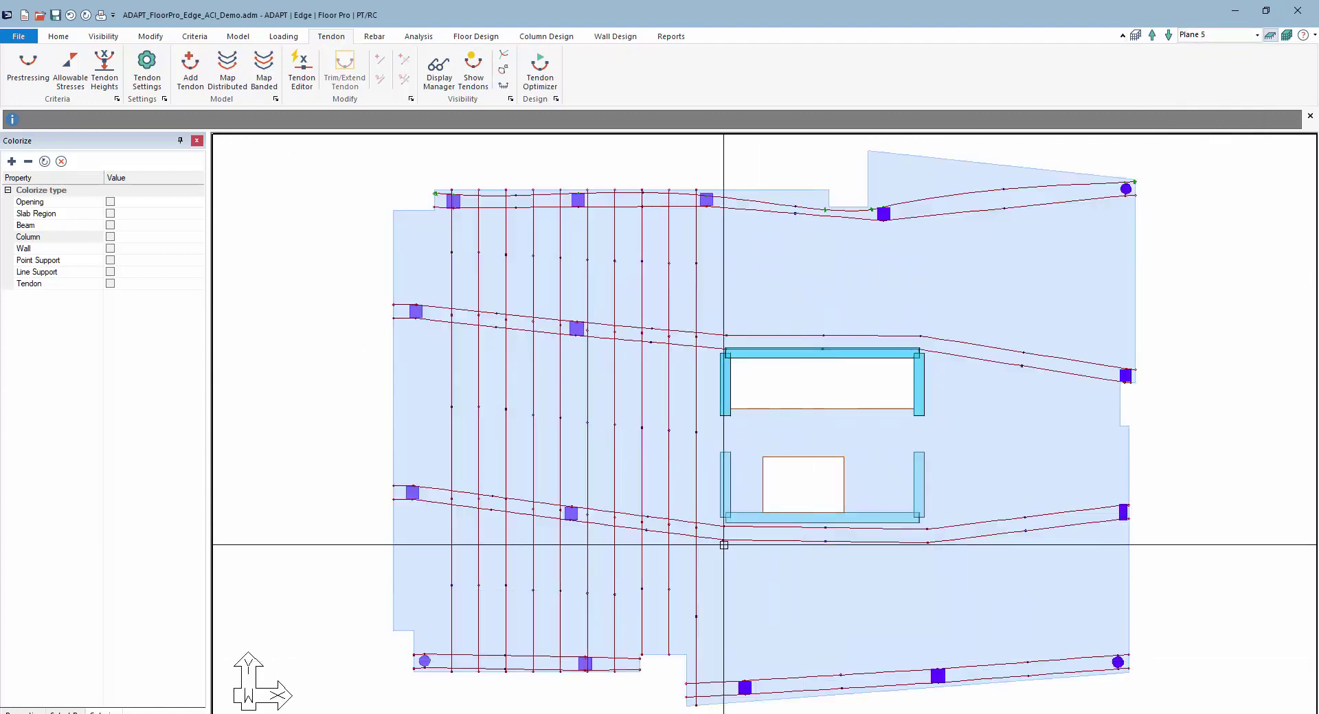
key(alt+Tab)
click(341, 279)
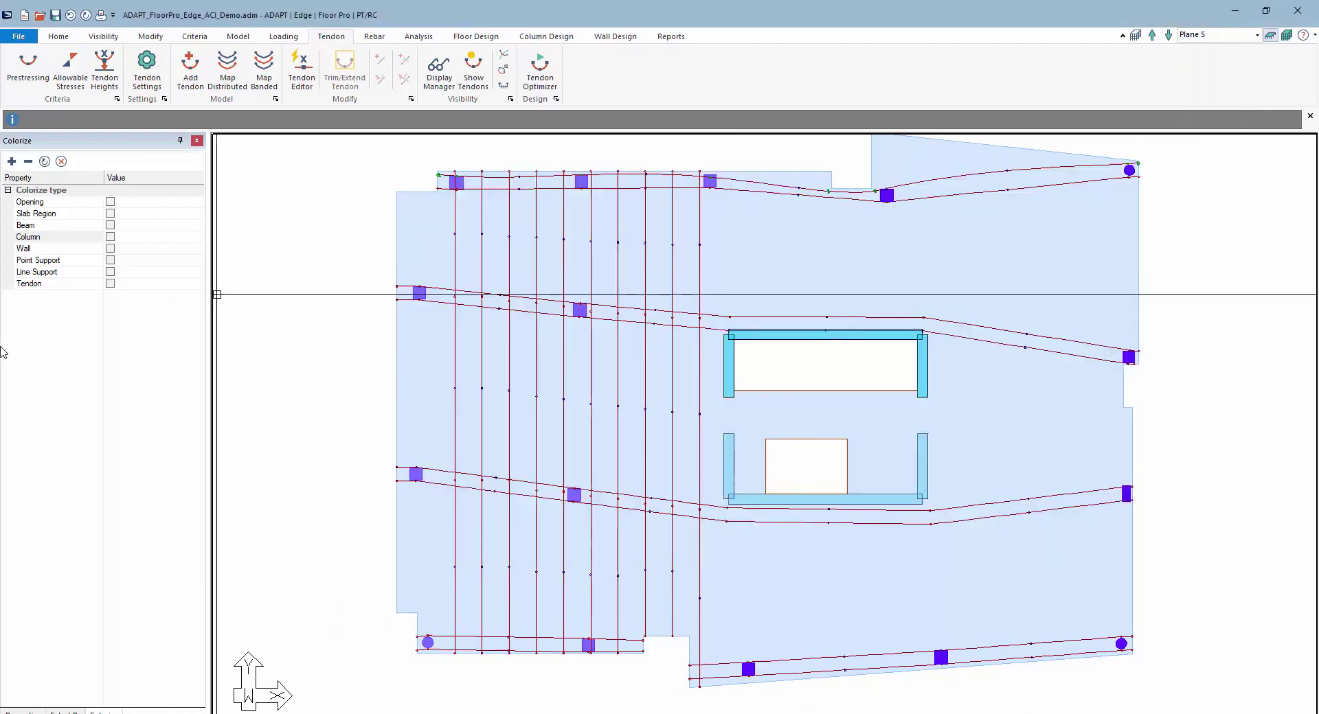
click(110, 283)
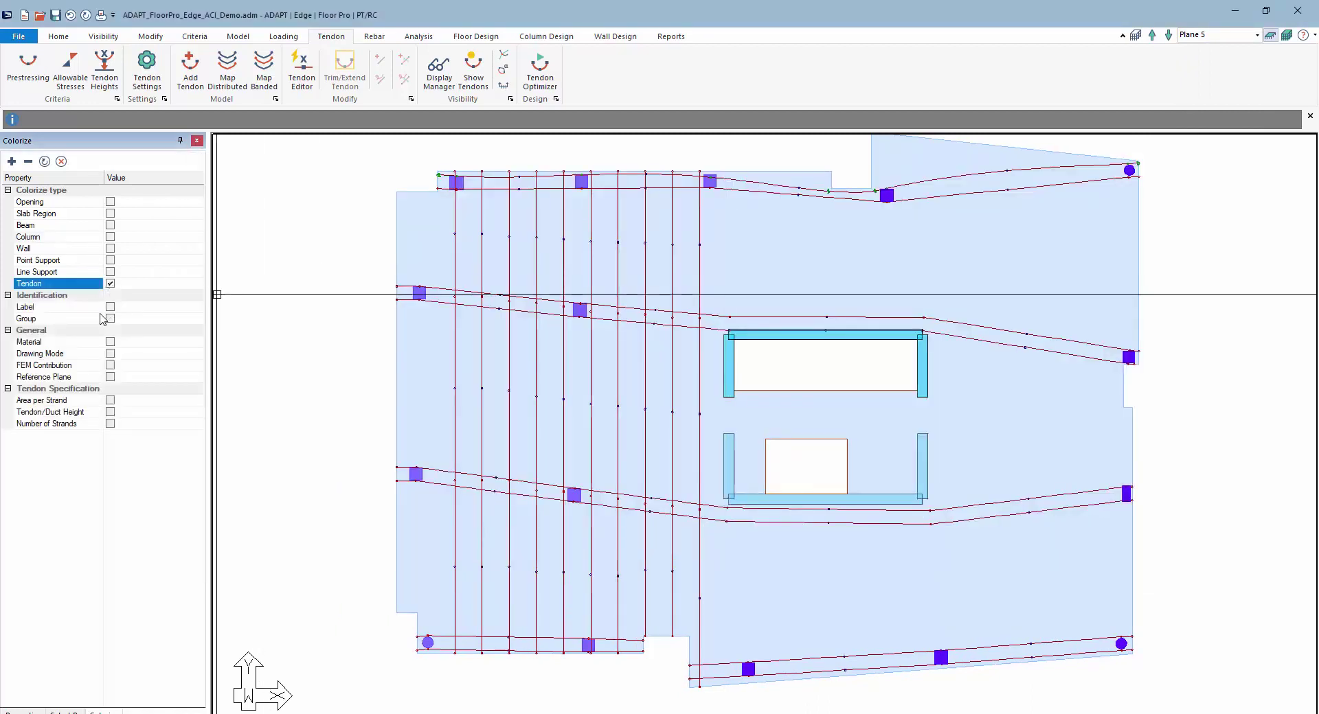
click(110, 424)
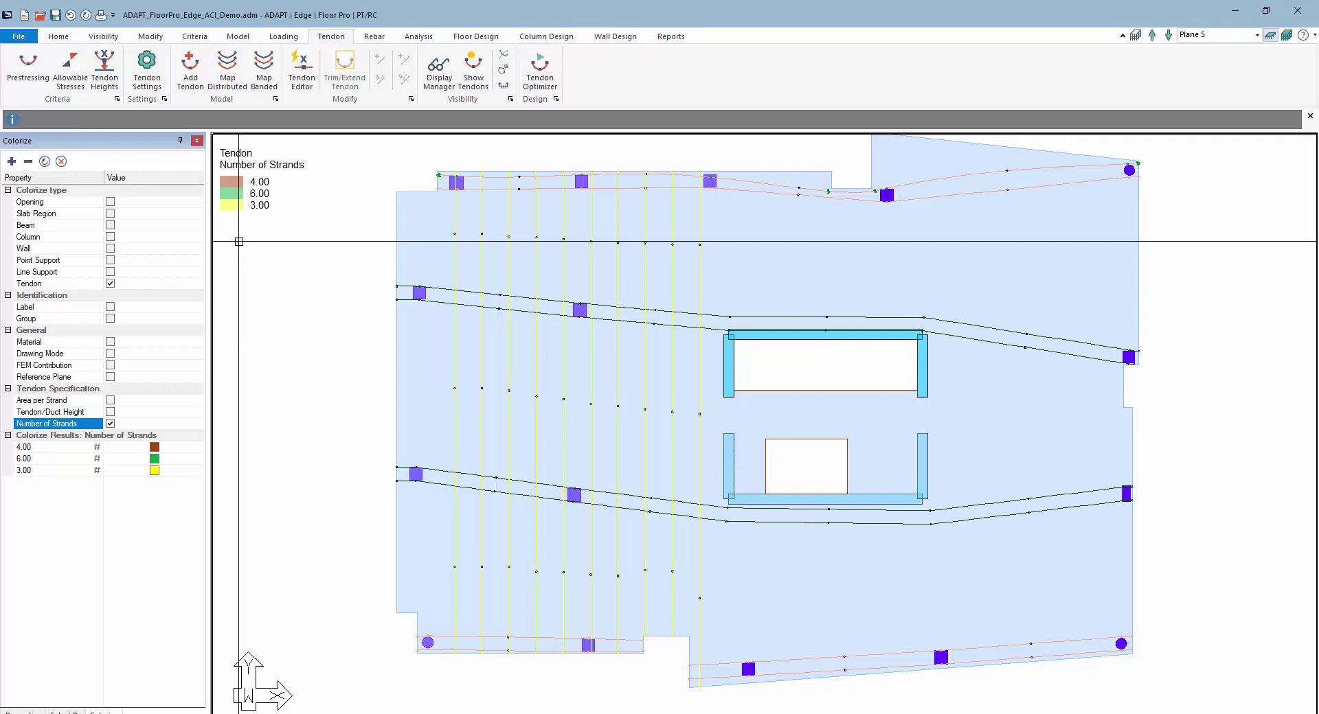
- View the general properties of a tendon along the slab's upper edge, including its number of strands, and close them
scroll(338, 308, down, 1)
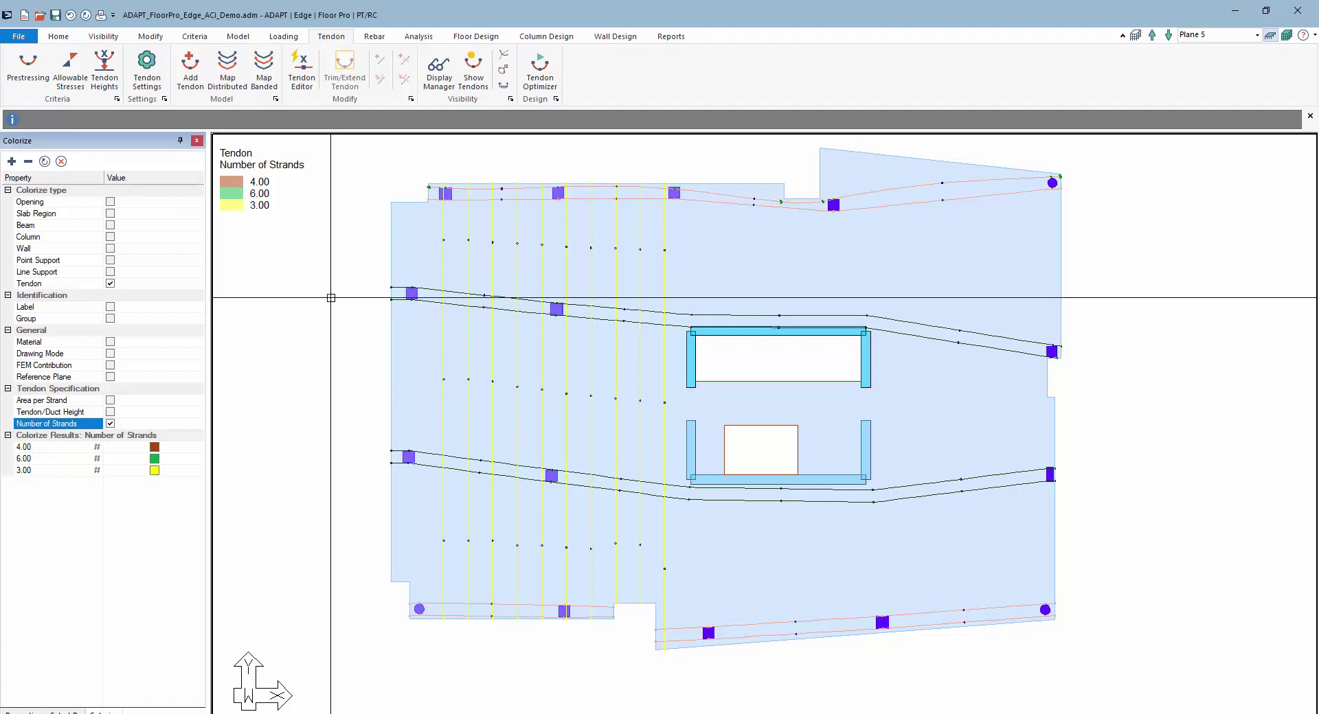
double_click(484, 200)
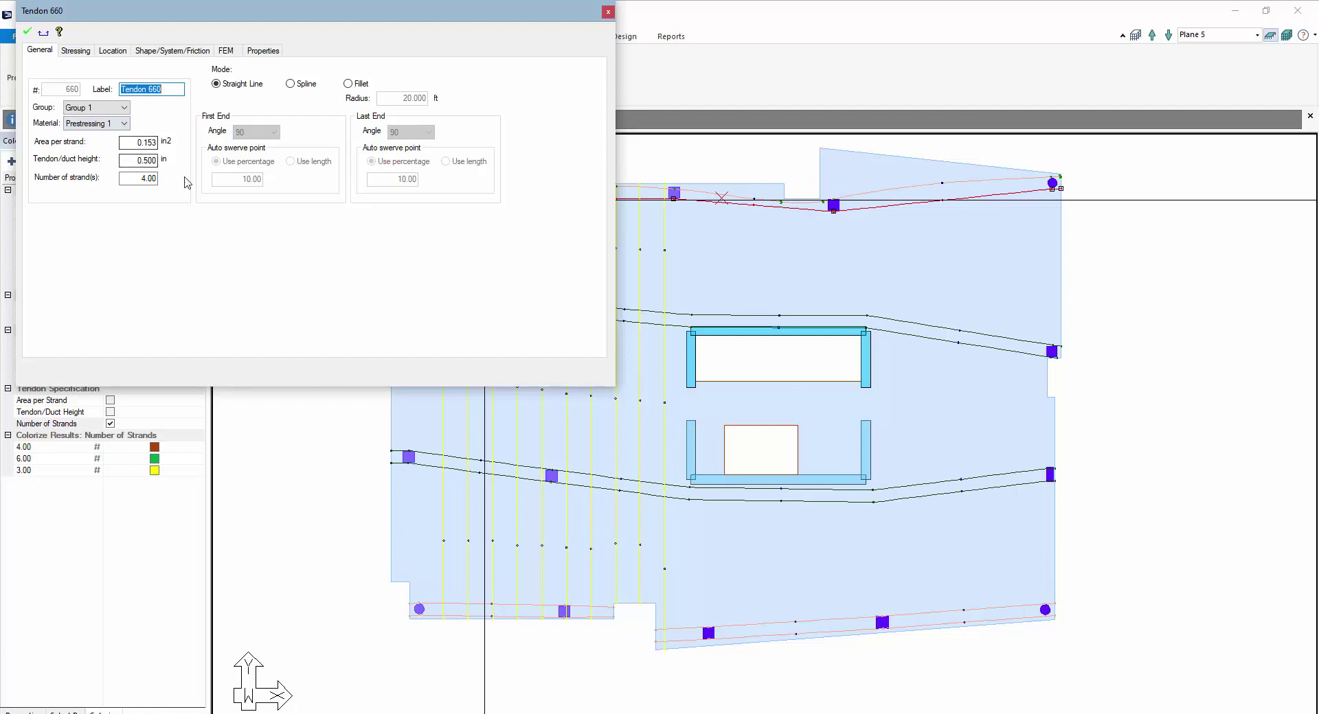
click(294, 427)
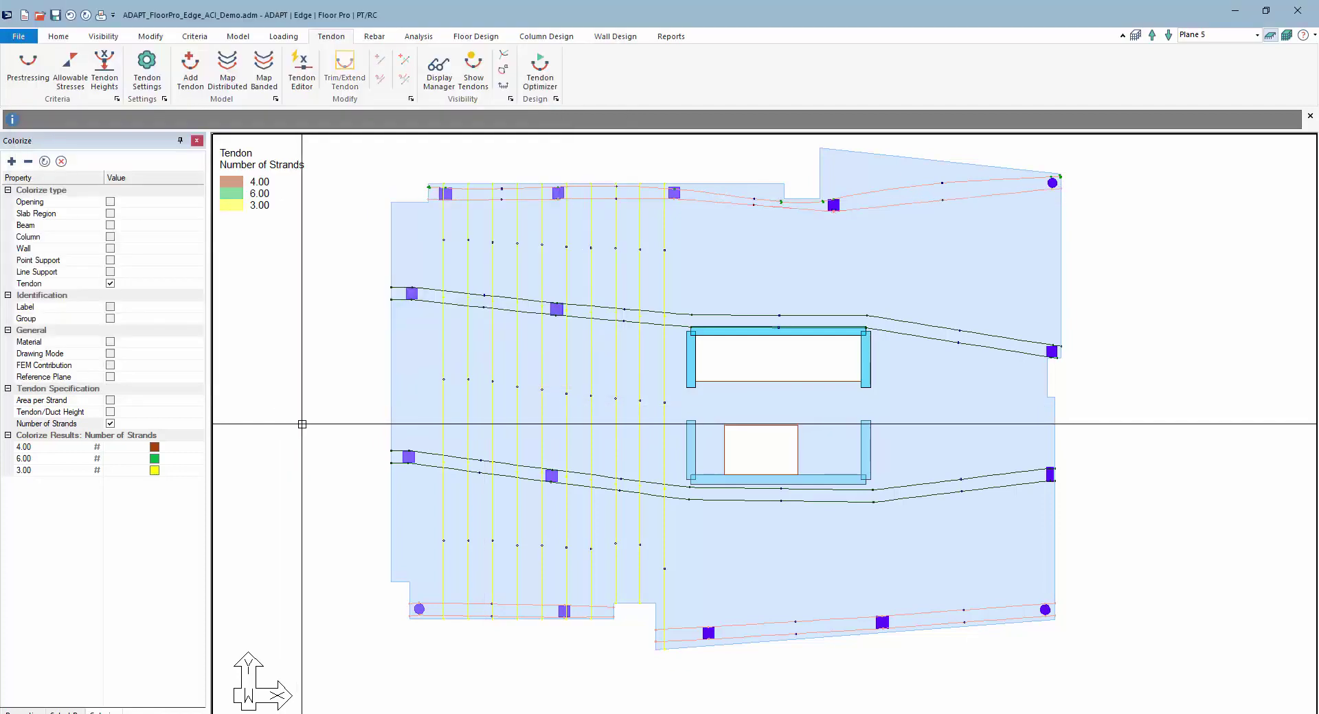
- Review the strand-editing options in the Dynamic Tendon Editor and close it without applying a change
click(302, 69)
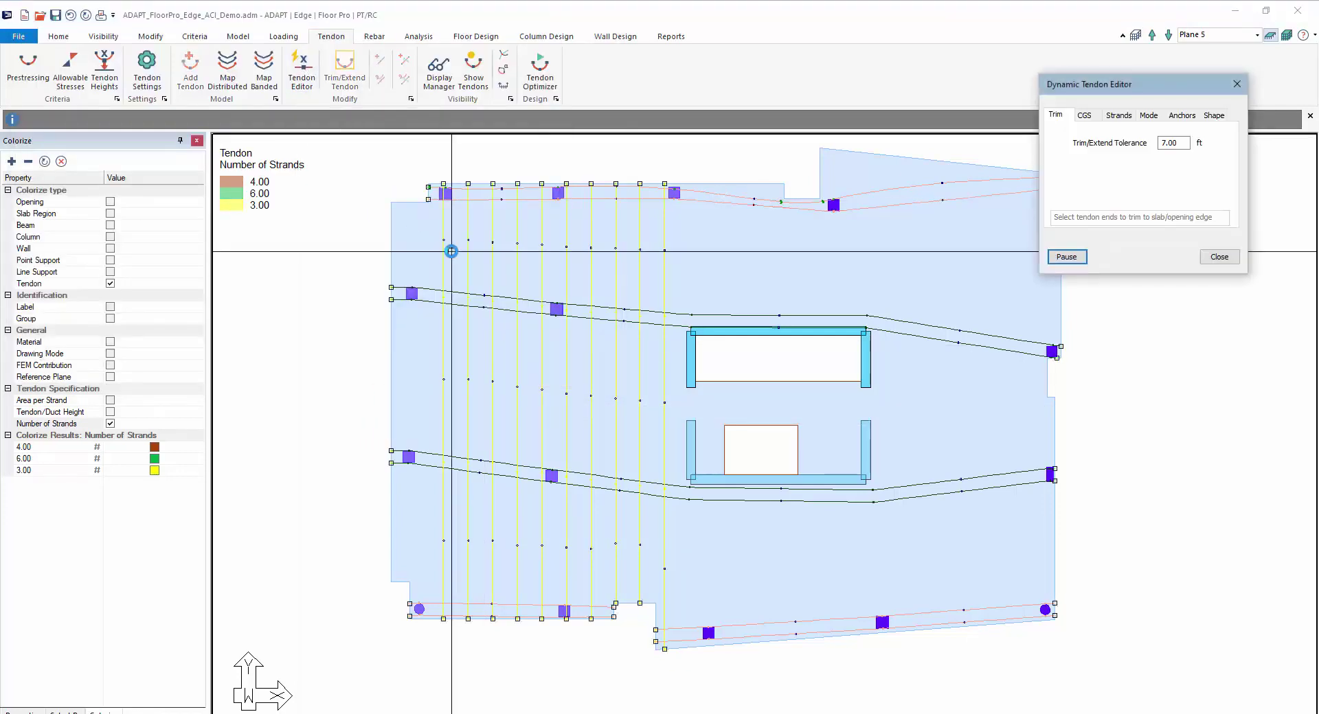
click(1118, 114)
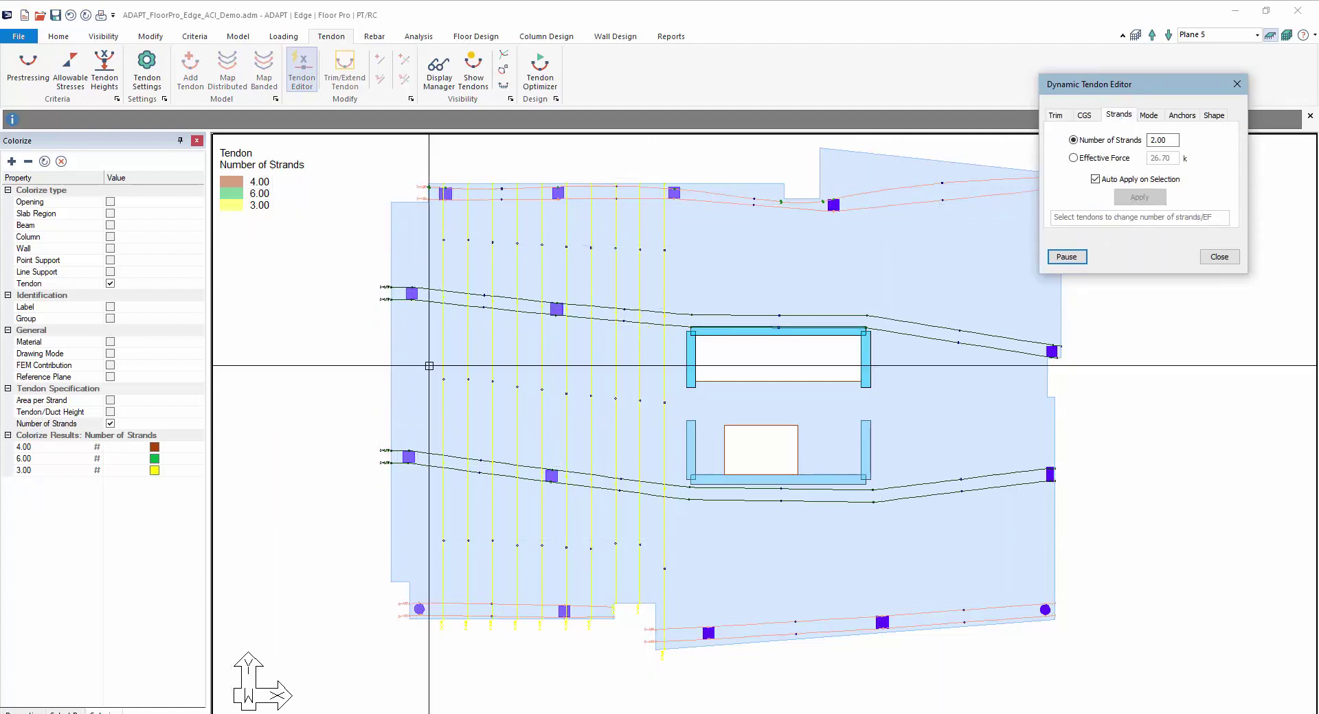
click(1236, 84)
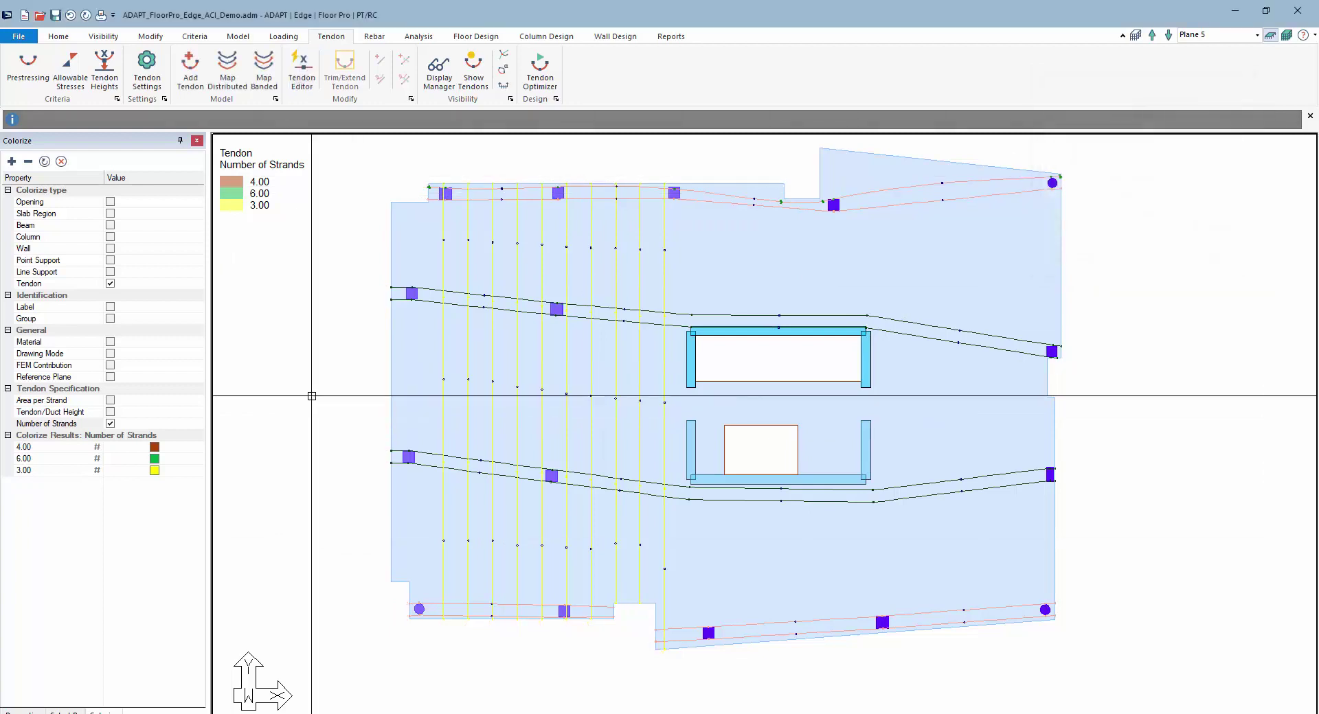
scroll(312, 396, down, 1)
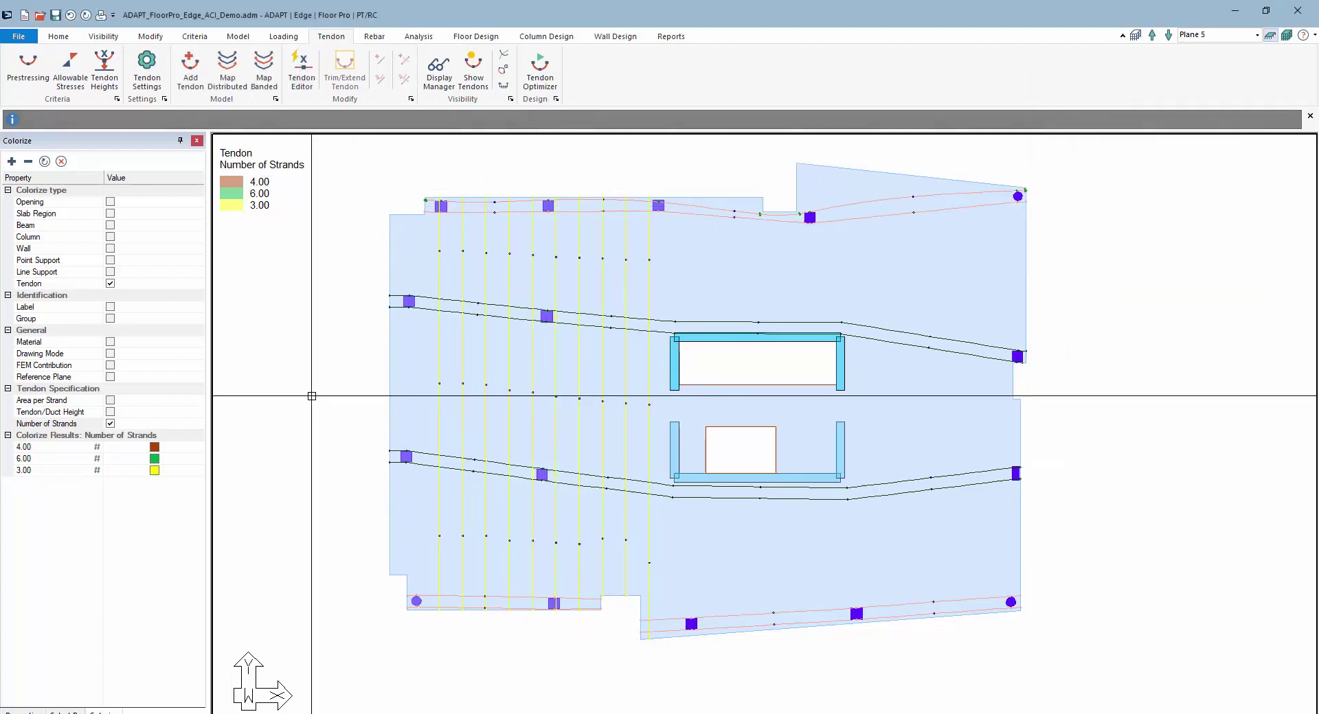